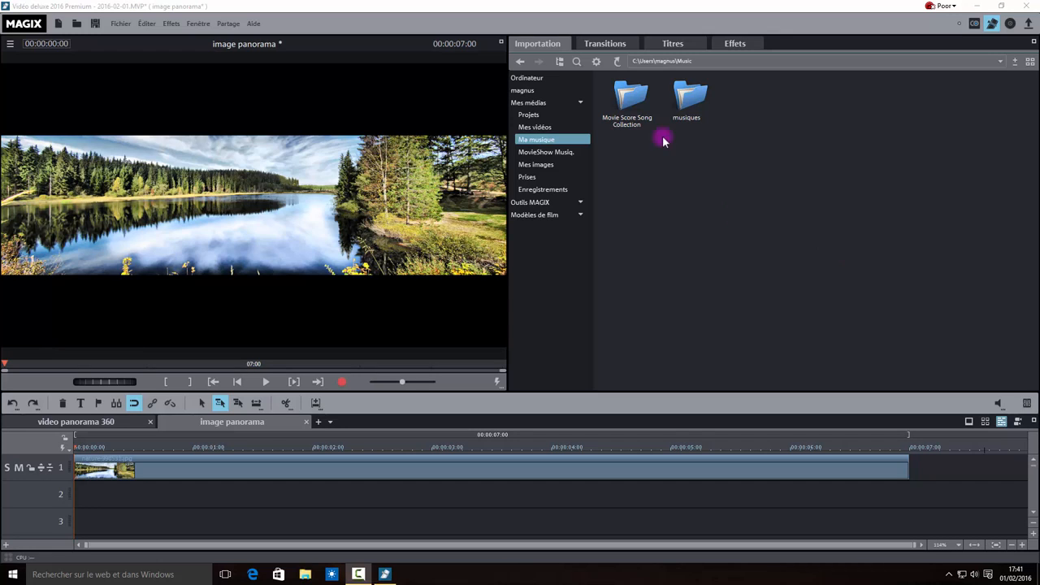
- Compare the image panorama and video panorama 360 movies in the enlarged preview, playing the 360 video
{"action": "left_click", "coordinate": [501, 44]}
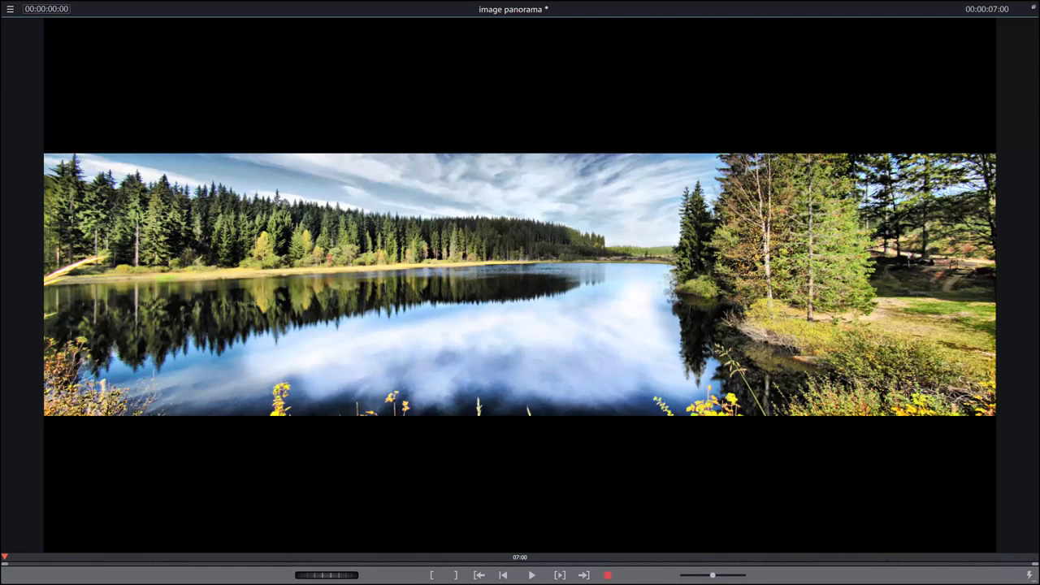
{"action": "left_click", "coordinate": [1033, 7]}
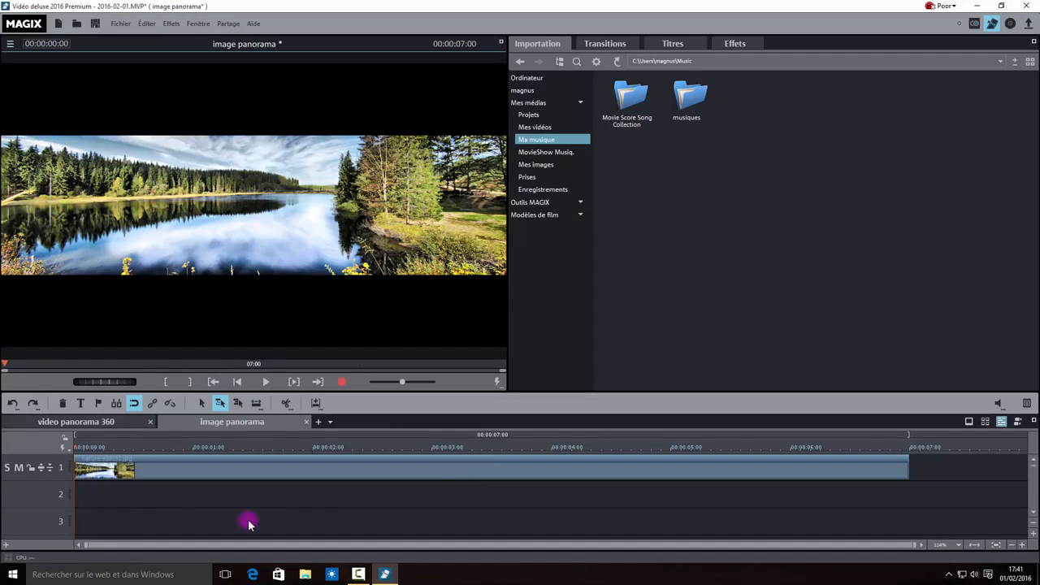
{"action": "left_click", "coordinate": [107, 422]}
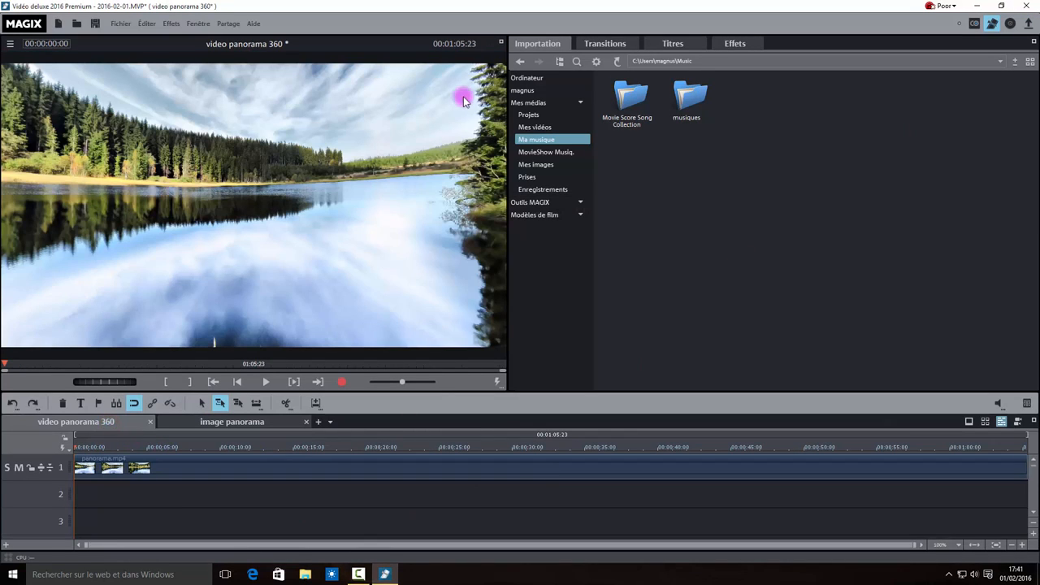
{"action": "left_click", "coordinate": [500, 44]}
{"action": "left_click", "coordinate": [533, 576]}
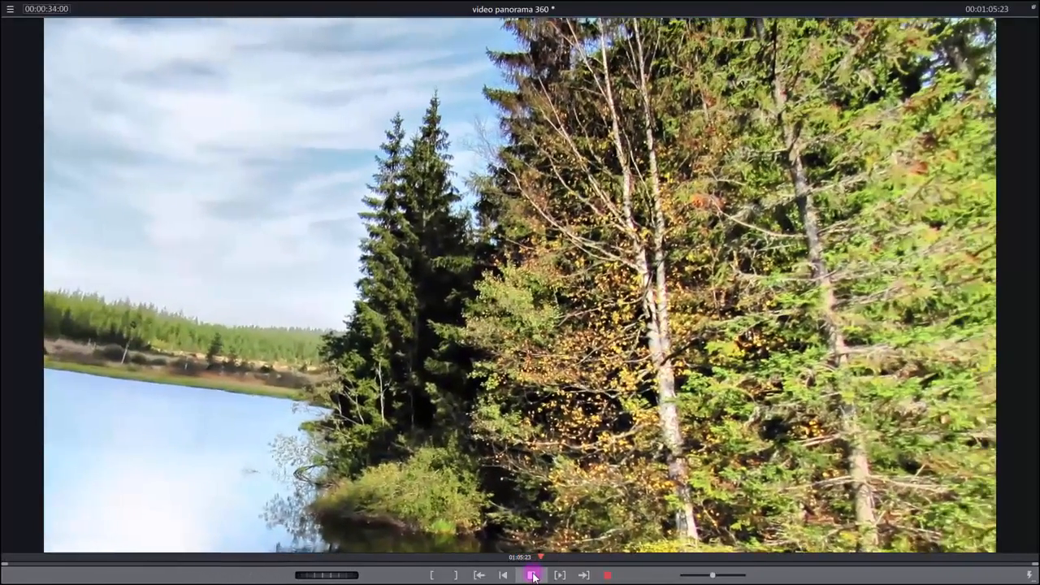
{"action": "key", "text": "space"}
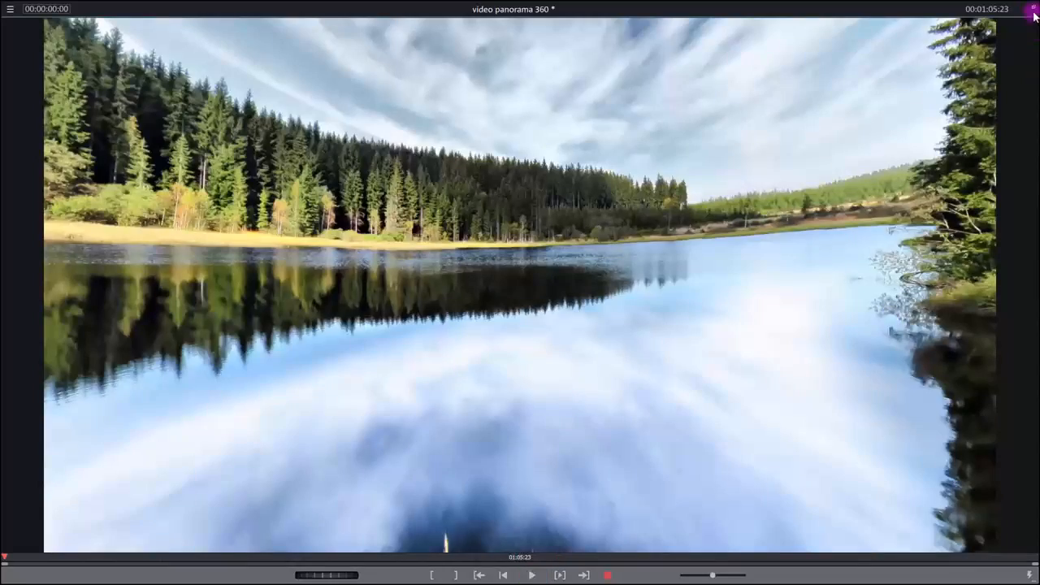
{"action": "key", "text": "Escape"}
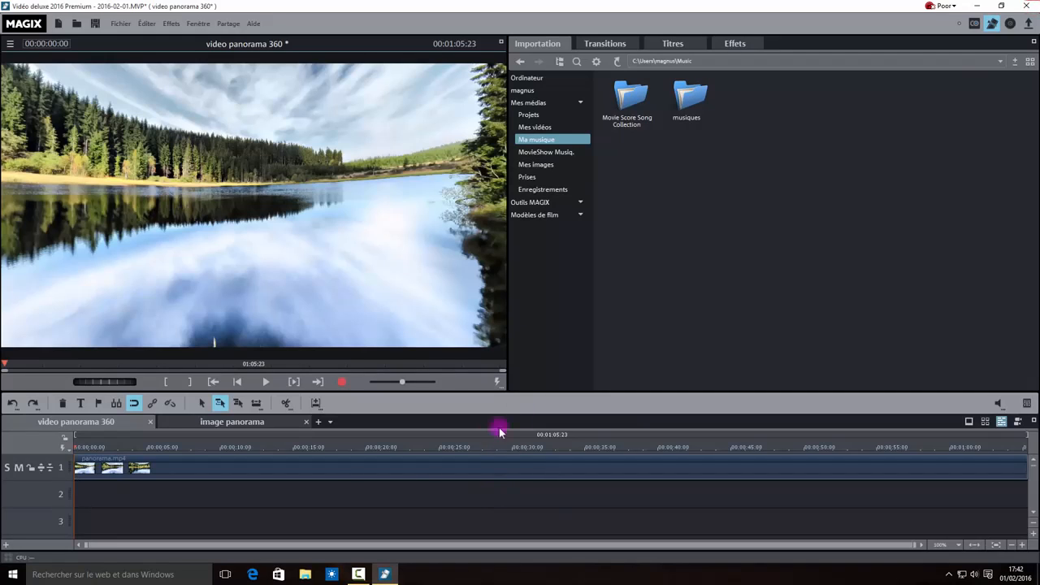
- Open the Panorama 360° effect settings for the nature-998531.jpg clip in the image panorama movie
{"action": "left_click", "coordinate": [231, 423]}
{"action": "mouse_move", "coordinate": [241, 473]}
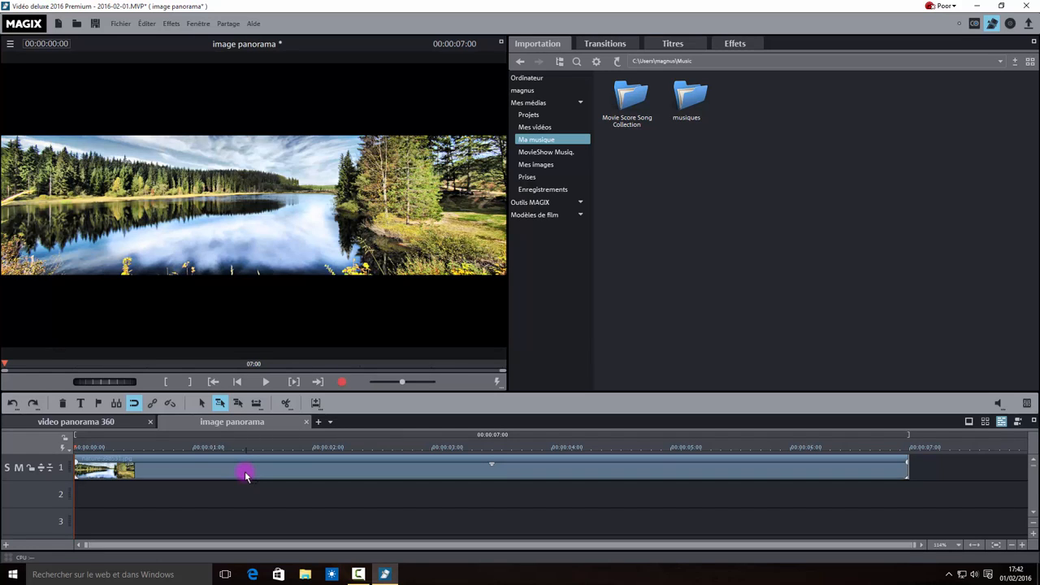
{"action": "left_click", "coordinate": [742, 45]}
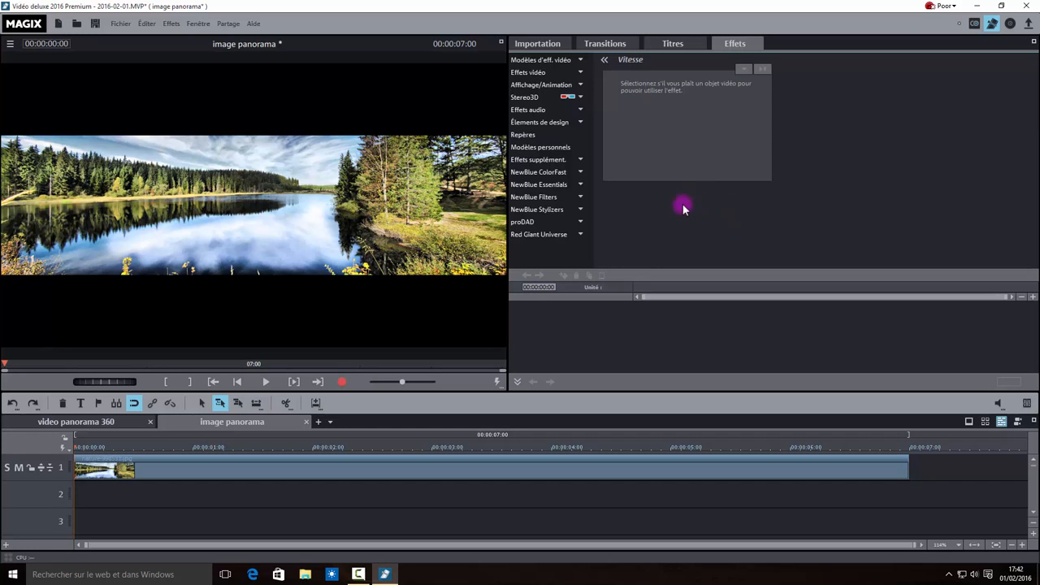
{"action": "left_click", "coordinate": [572, 75]}
{"action": "left_click", "coordinate": [570, 73]}
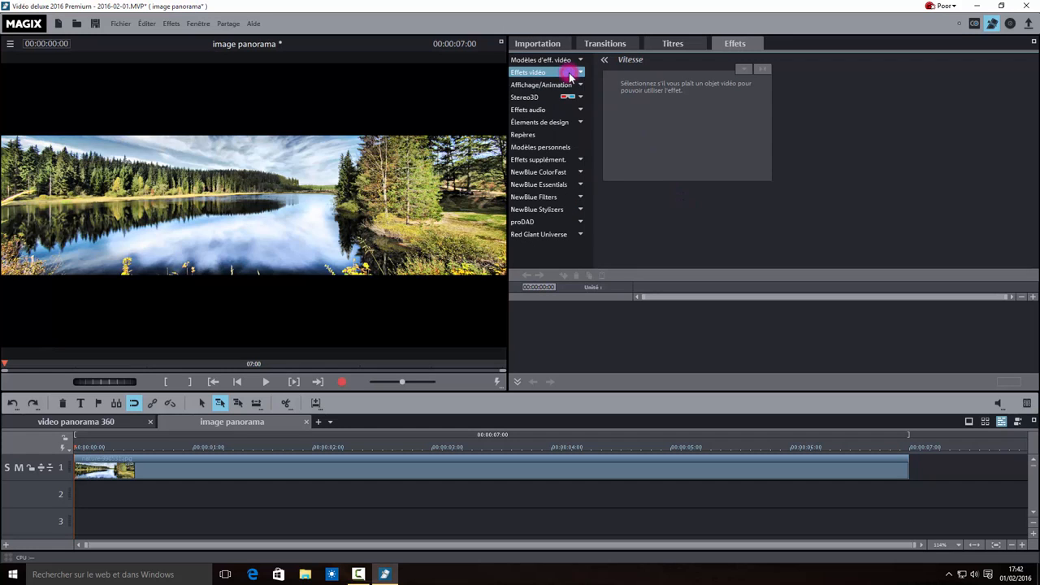
{"action": "left_click", "coordinate": [566, 86]}
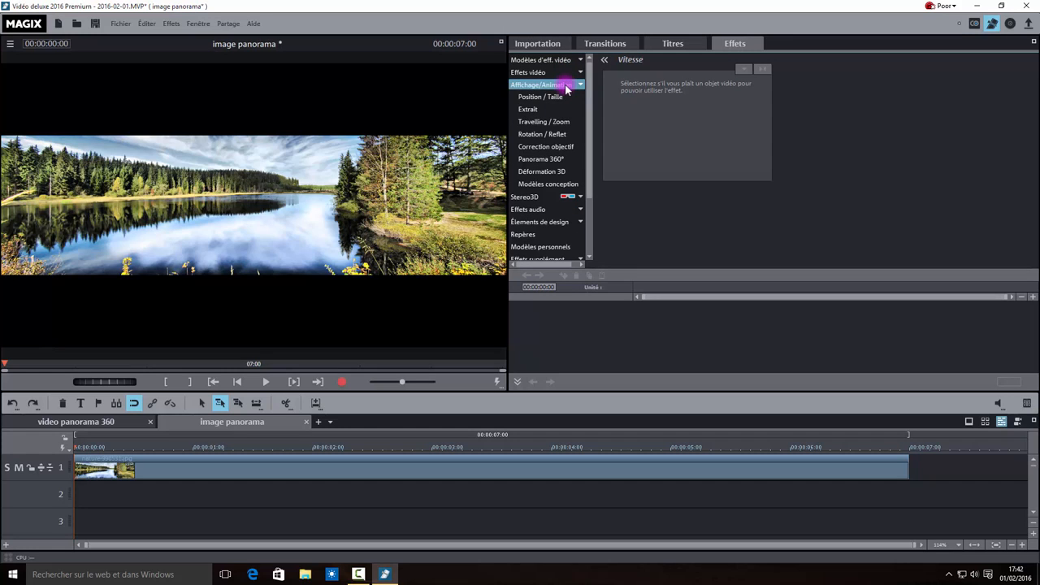
{"action": "left_click", "coordinate": [565, 158]}
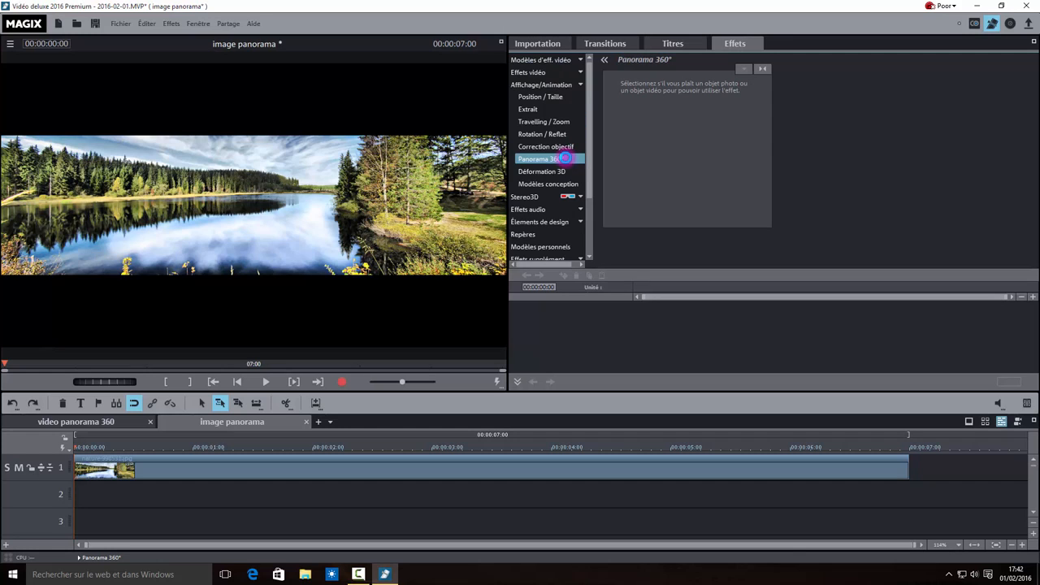
{"action": "left_click", "coordinate": [449, 469]}
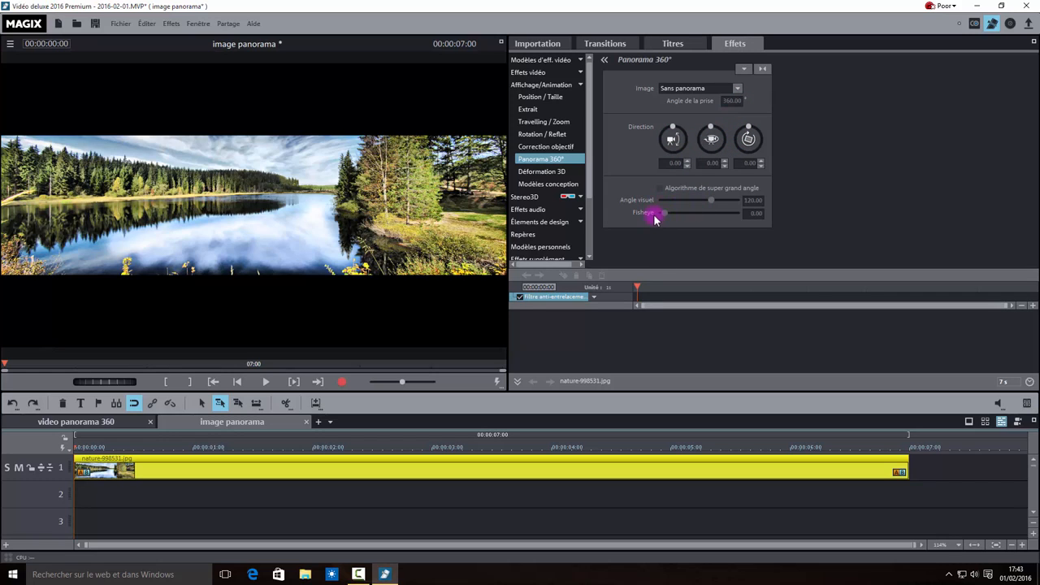
- Set the effect's image type to Panorama sphérique, comparing it once with Sans panorama
{"action": "left_click", "coordinate": [737, 88]}
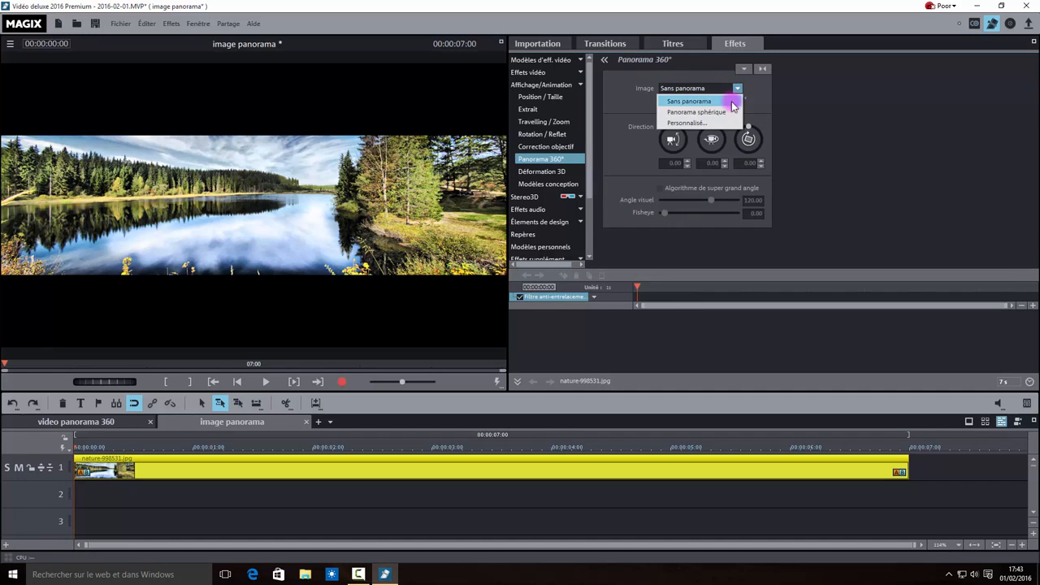
{"action": "left_click", "coordinate": [725, 113]}
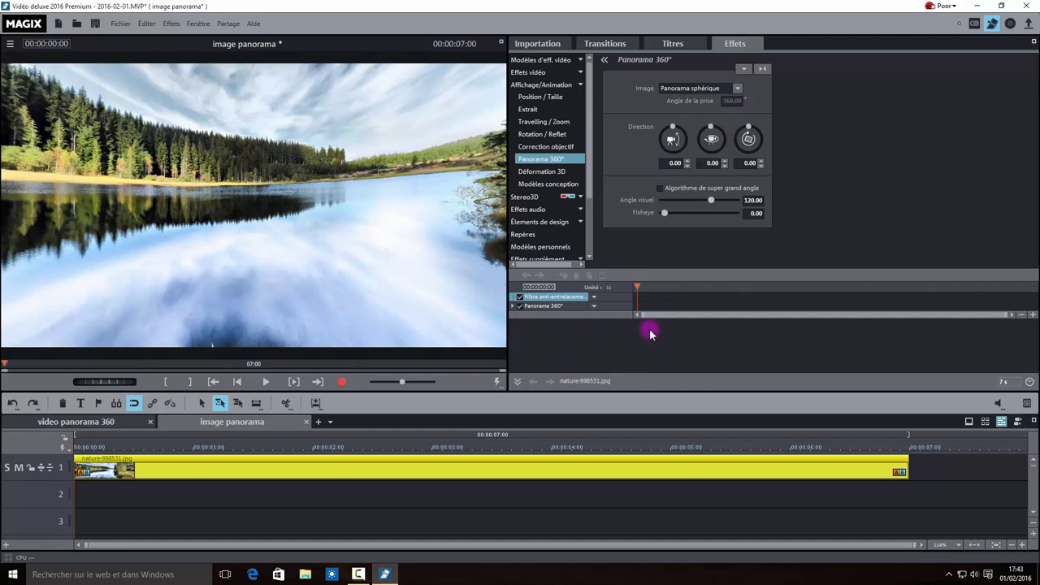
{"action": "left_click", "coordinate": [736, 88]}
{"action": "left_click", "coordinate": [728, 101]}
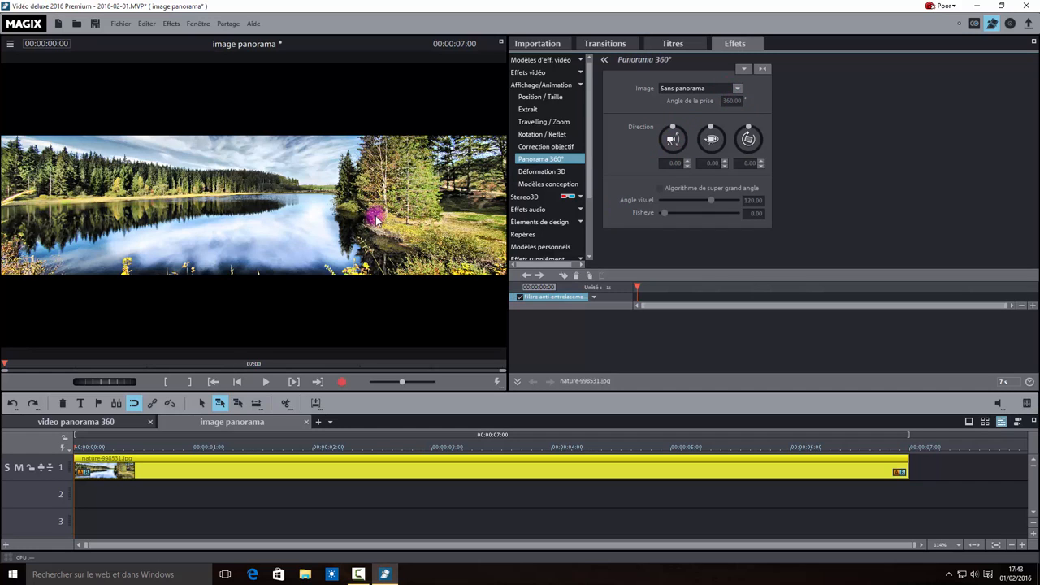
{"action": "left_click", "coordinate": [737, 87]}
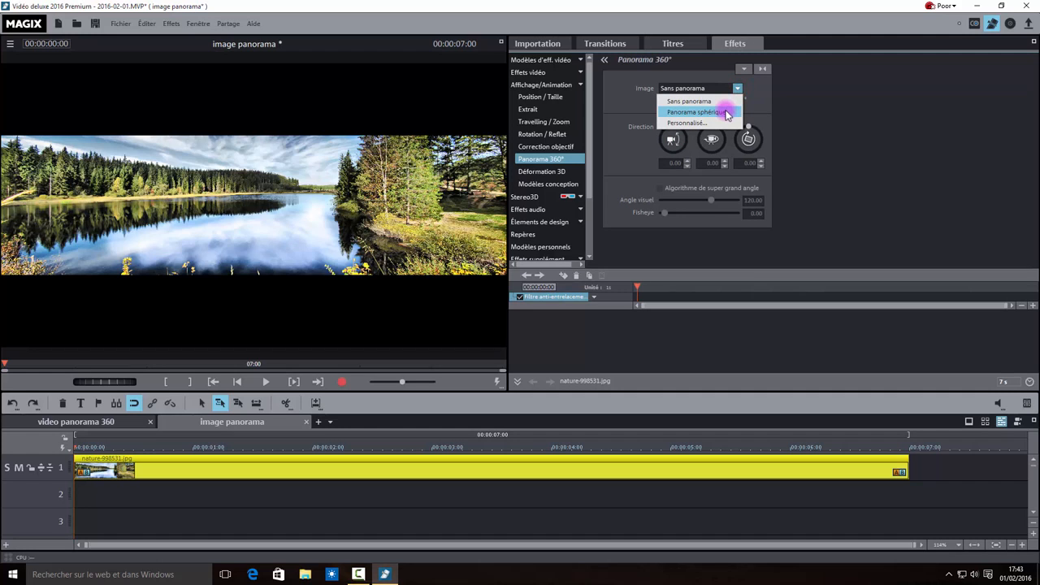
{"action": "left_click", "coordinate": [725, 111]}
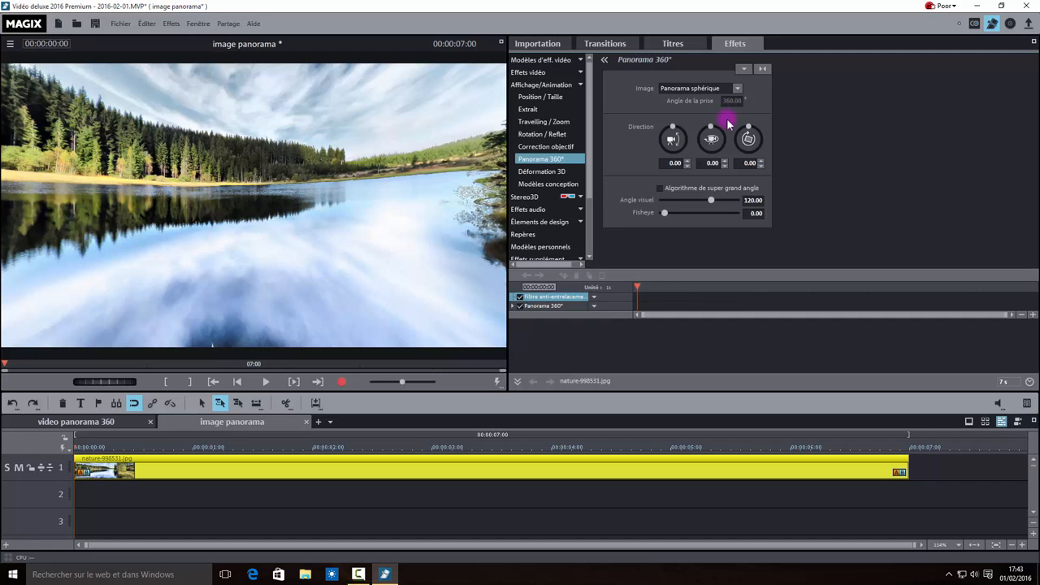
- Try a vertical viewing direction of about -93 and reset it to 0
{"action": "left_click_drag", "start_coordinate": [673, 130], "coordinate": [663, 145]}
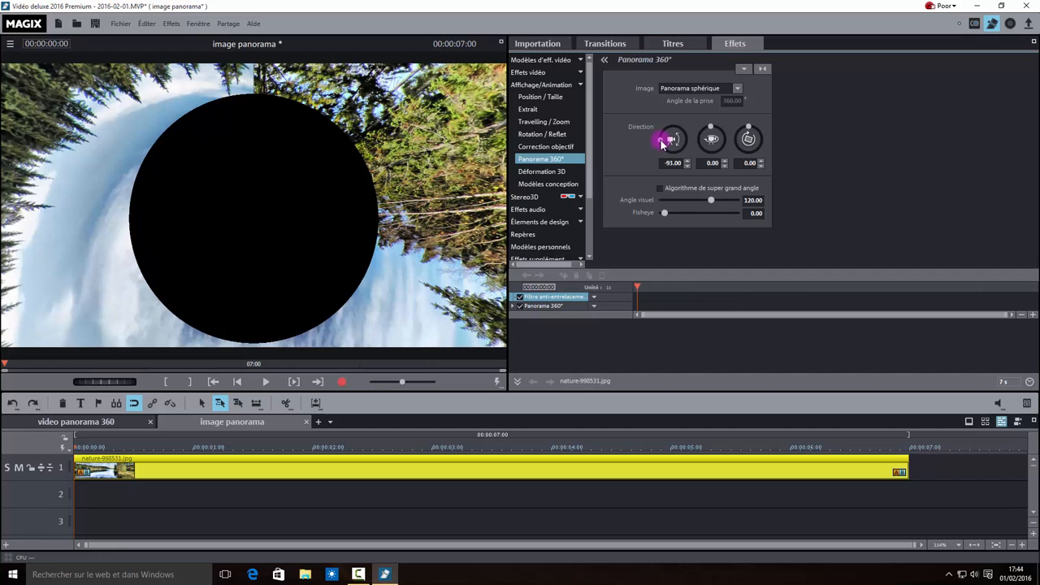
{"action": "left_click", "coordinate": [669, 162]}
{"action": "double_click", "coordinate": [668, 162]}
{"action": "type", "text": "0"}
{"action": "key", "text": "Return"}
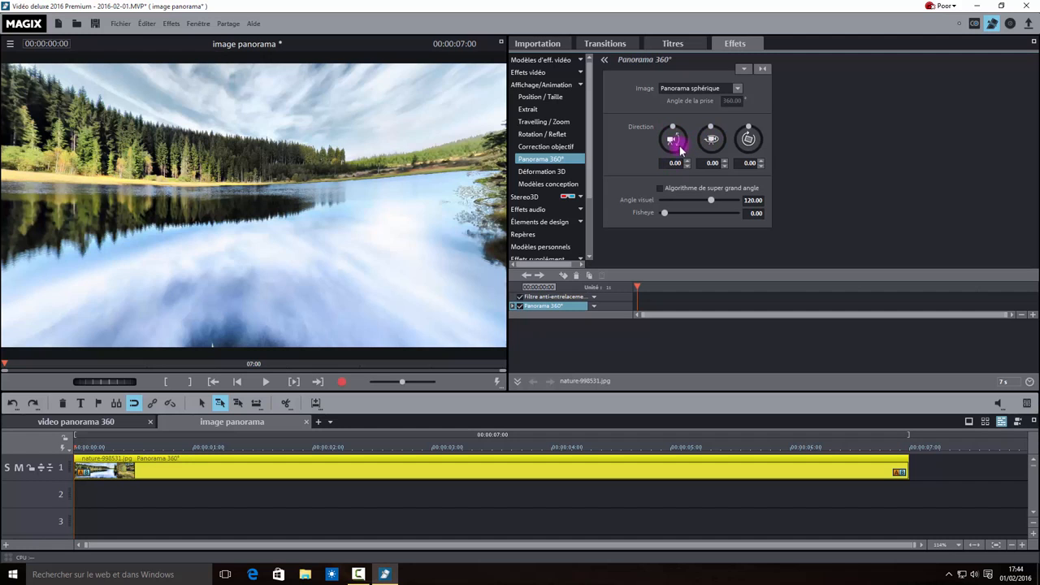
- Rotate the panorama's horizontal viewing direction to -106
{"action": "left_click", "coordinate": [709, 131]}
{"action": "left_click_drag", "start_coordinate": [708, 131], "coordinate": [701, 143]}
{"action": "left_click_drag", "start_coordinate": [697, 151], "coordinate": [696, 157]}
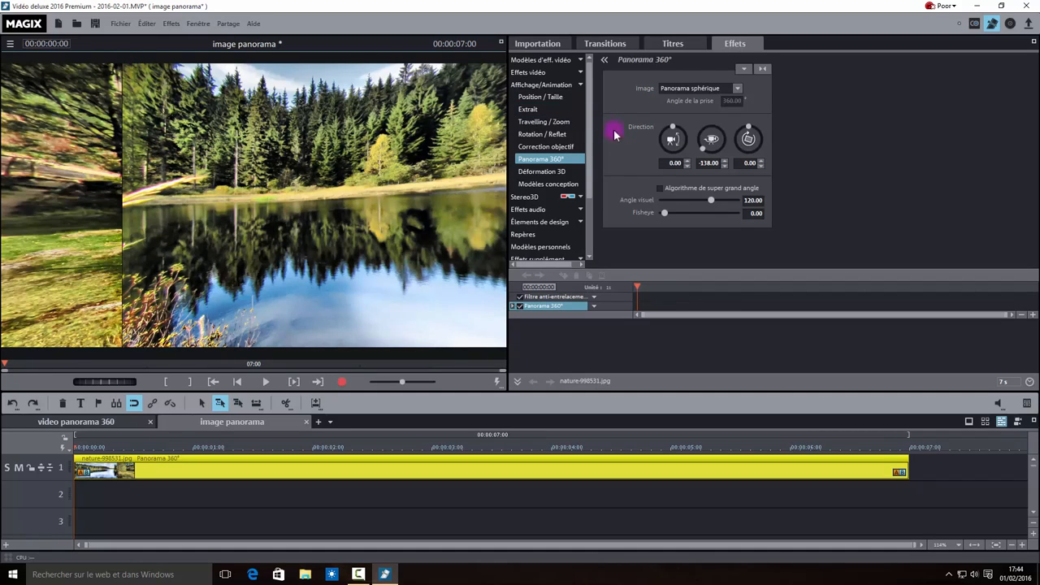
{"action": "mouse_move", "coordinate": [703, 155]}
{"action": "left_mouse_down"}
{"action": "mouse_move", "coordinate": [707, 135]}
{"action": "mouse_move", "coordinate": [727, 162]}
{"action": "mouse_move", "coordinate": [731, 122]}
{"action": "mouse_move", "coordinate": [734, 144]}
{"action": "mouse_move", "coordinate": [716, 168]}
{"action": "mouse_move", "coordinate": [697, 151]}
{"action": "left_mouse_up"}
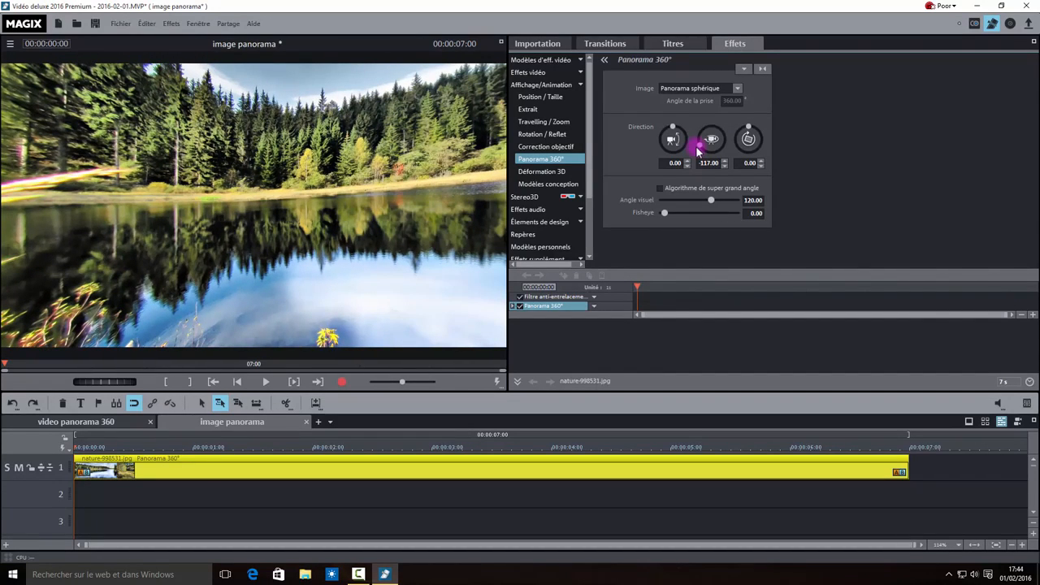
{"action": "left_click_drag", "start_coordinate": [699, 150], "coordinate": [702, 145]}
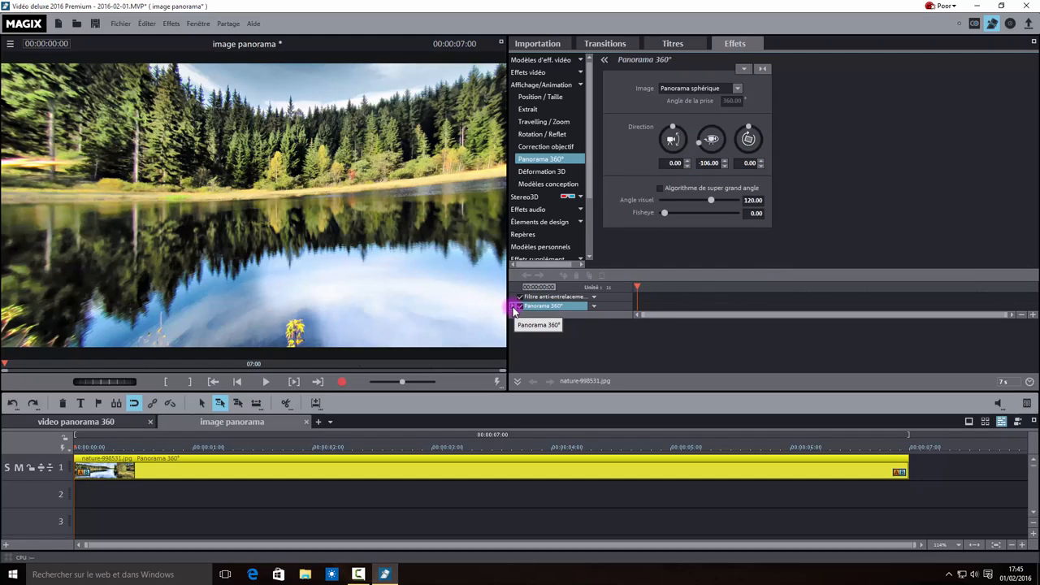
- Expand the Panorama 360° keyframe parameters and add a keyframe for the vertical viewing direction at the clip's start
{"action": "left_click", "coordinate": [513, 308]}
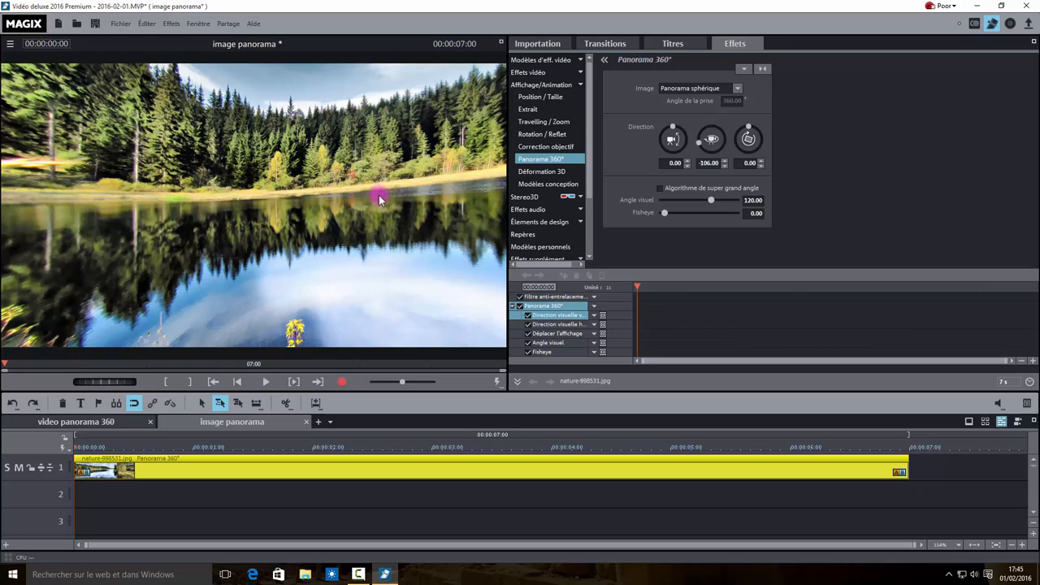
{"action": "left_click", "coordinate": [561, 315]}
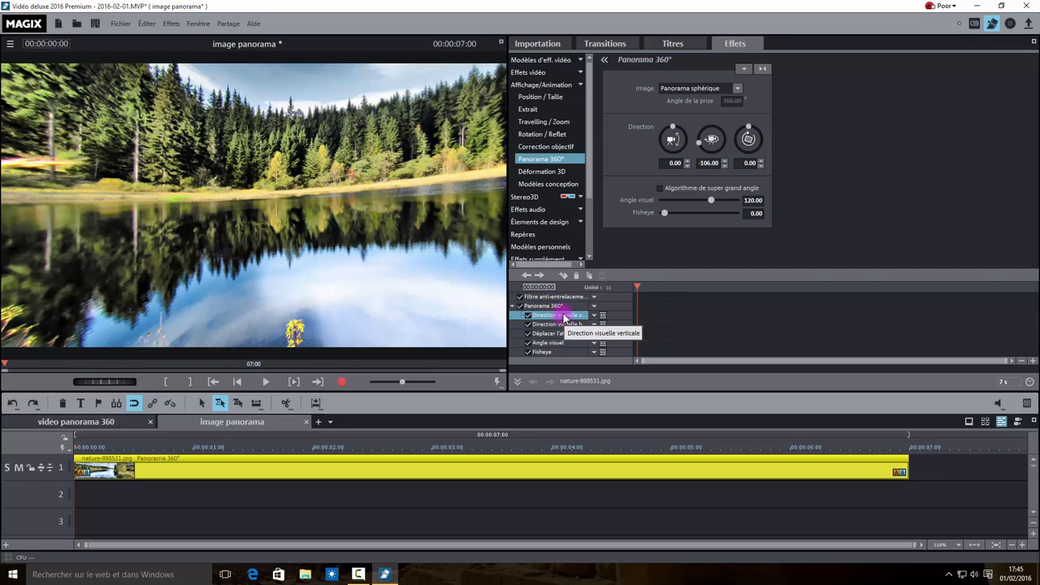
{"action": "left_click", "coordinate": [562, 306]}
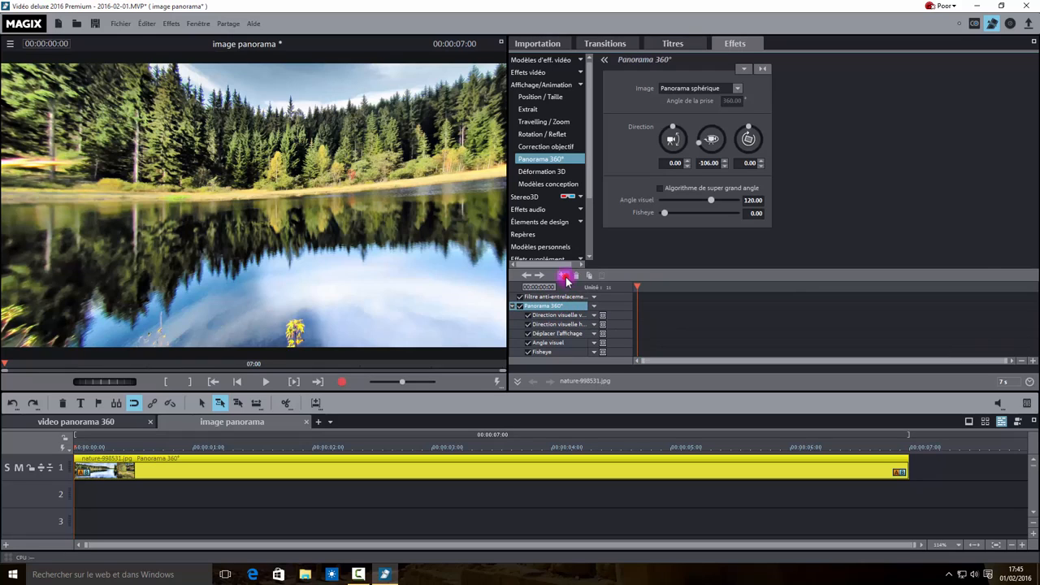
{"action": "left_click", "coordinate": [554, 317]}
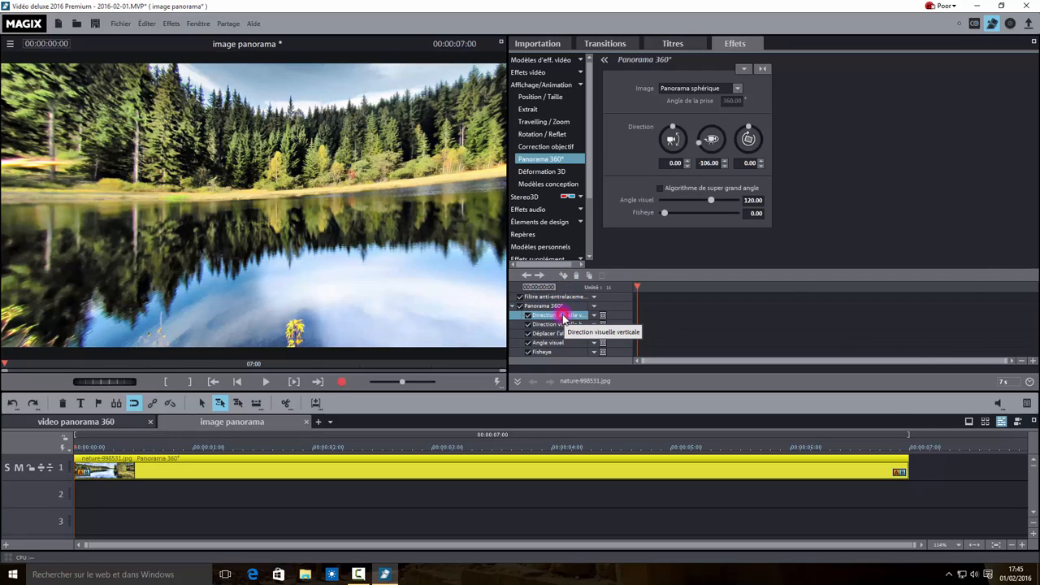
{"action": "left_click", "coordinate": [563, 275]}
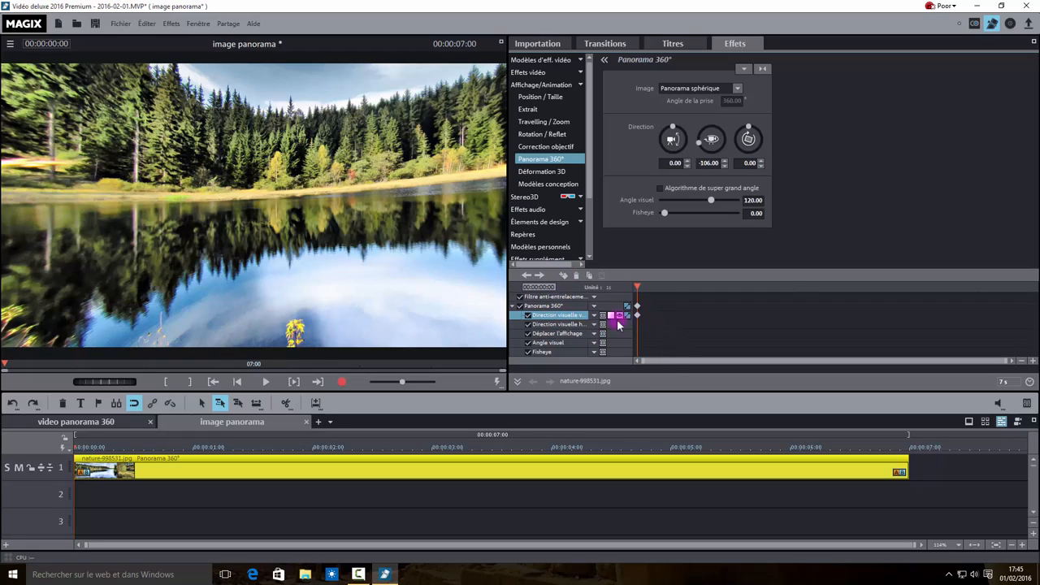
- Add start keyframes for the horizontal viewing direction, Déplacer l'affichage, Angle visuel and Fisheye parameters
{"action": "left_click", "coordinate": [552, 324]}
{"action": "left_click", "coordinate": [562, 275]}
{"action": "left_click", "coordinate": [556, 333]}
{"action": "left_click", "coordinate": [563, 276]}
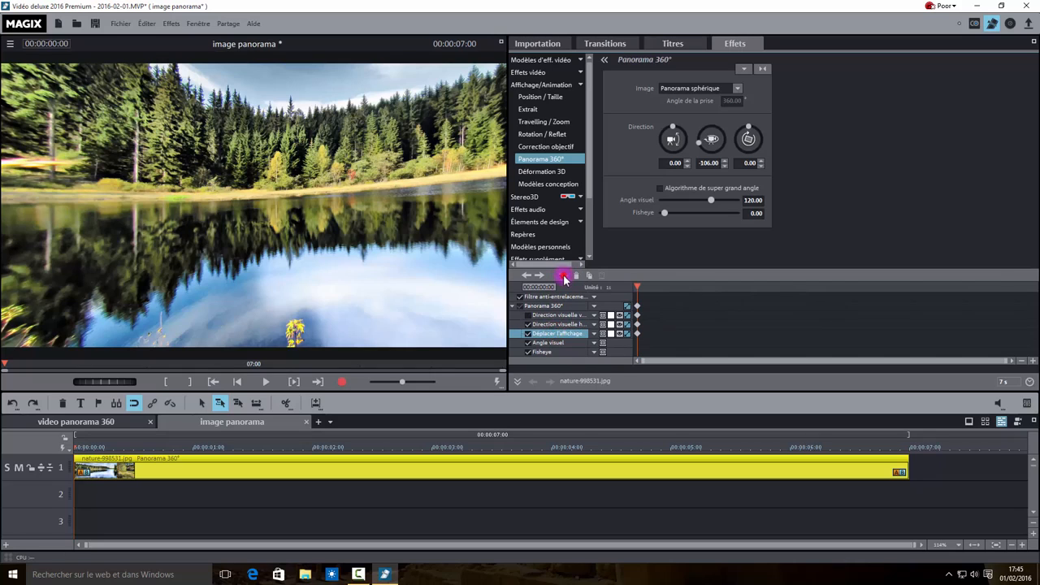
{"action": "left_click", "coordinate": [550, 344]}
{"action": "left_click", "coordinate": [563, 276]}
{"action": "left_click", "coordinate": [557, 352]}
{"action": "left_click", "coordinate": [566, 277]}
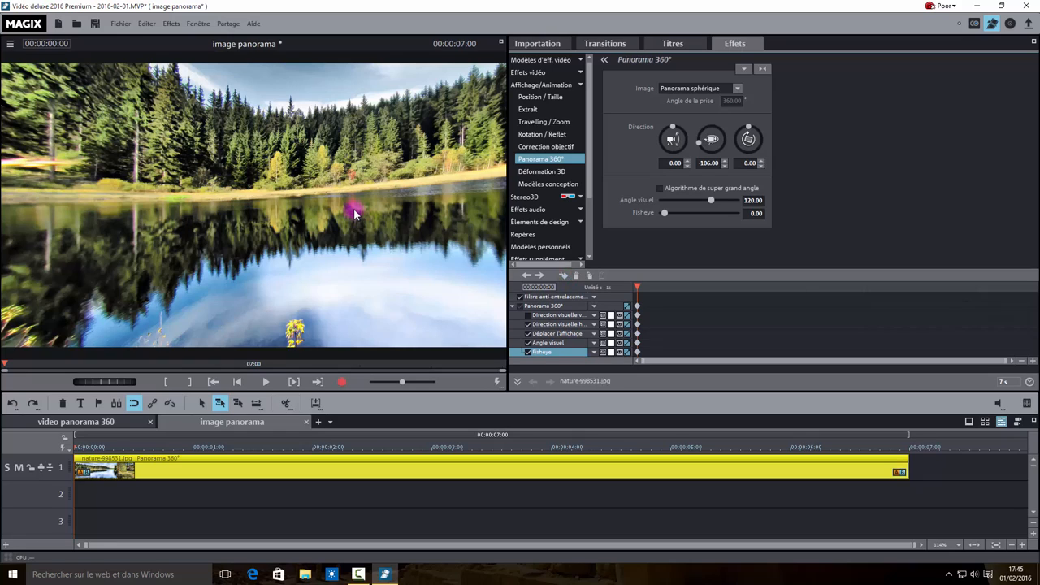
{"action": "left_click", "coordinate": [757, 214]}
{"action": "left_click", "coordinate": [686, 215]}
{"action": "left_click", "coordinate": [709, 163]}
{"action": "left_click", "coordinate": [714, 144]}
{"action": "left_click", "coordinate": [701, 146]}
{"action": "left_click", "coordinate": [638, 294]}
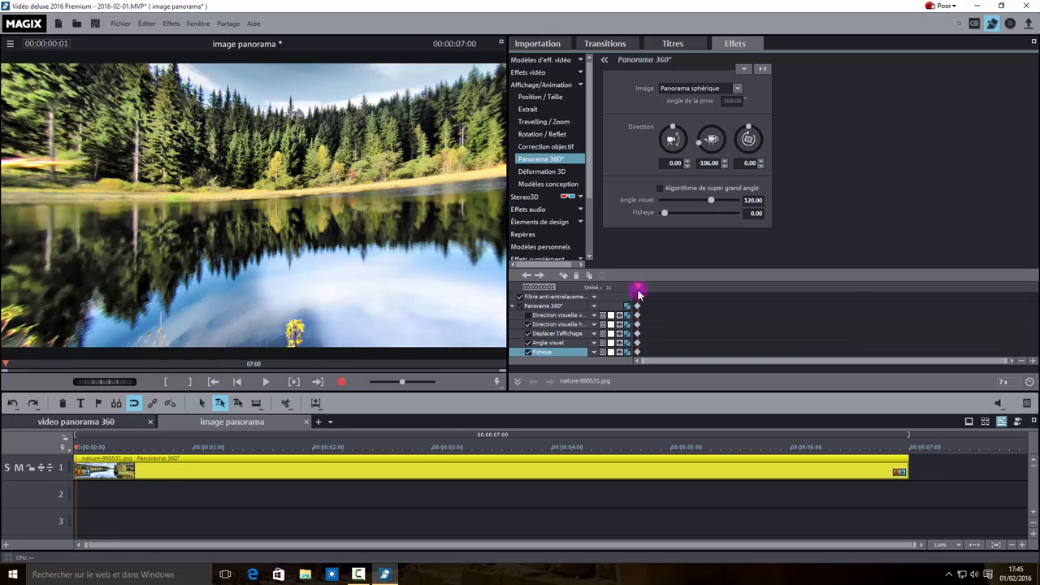
- Extend the nature-998531.jpg clip on track 1 to a duration of 59:59
{"action": "left_click", "coordinate": [1014, 545]}
{"action": "left_click", "coordinate": [1014, 545]}
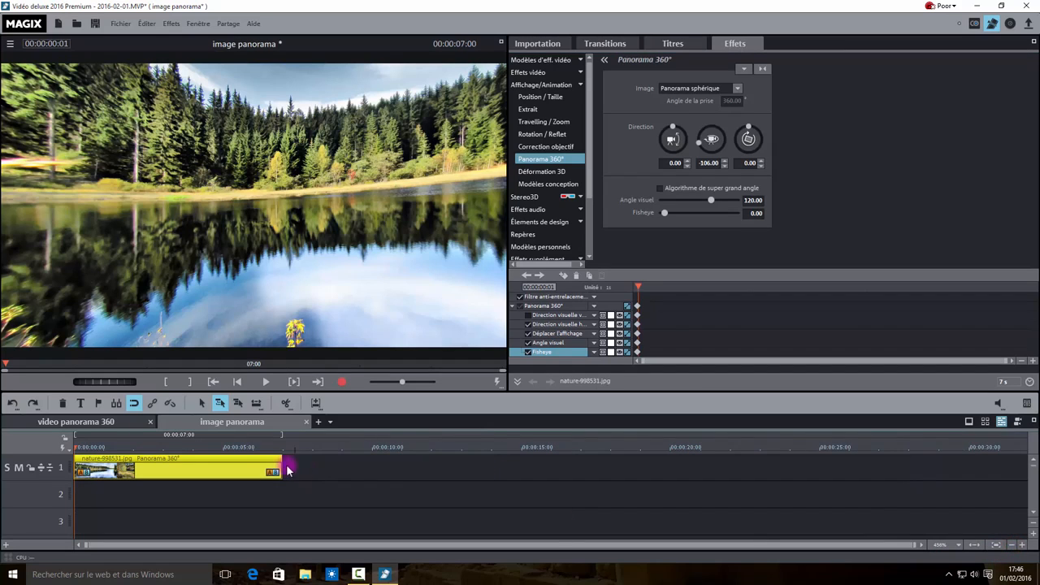
{"action": "left_click_drag", "start_coordinate": [277, 469], "coordinate": [903, 479]}
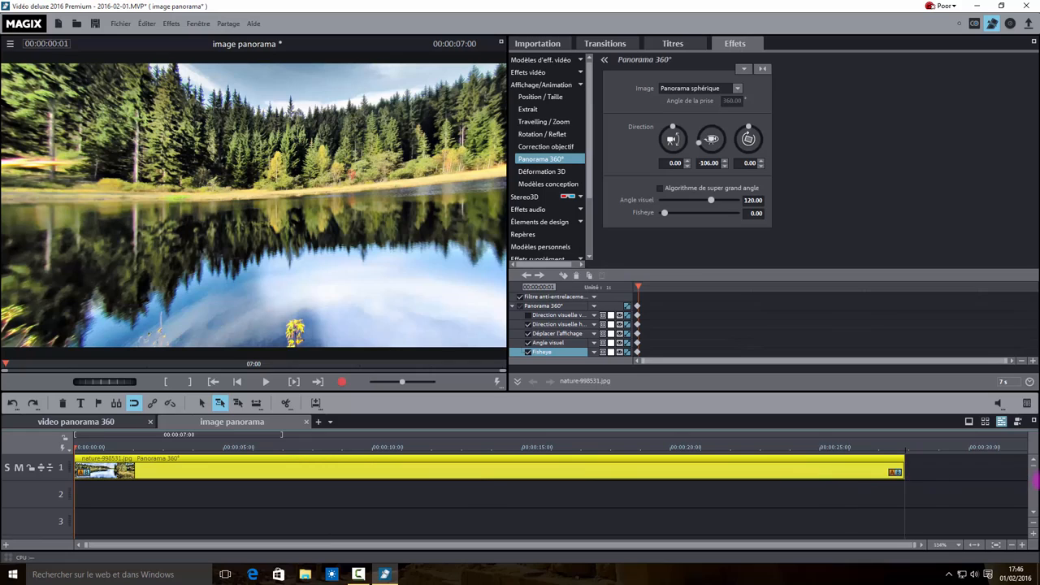
{"action": "left_click", "coordinate": [1011, 546]}
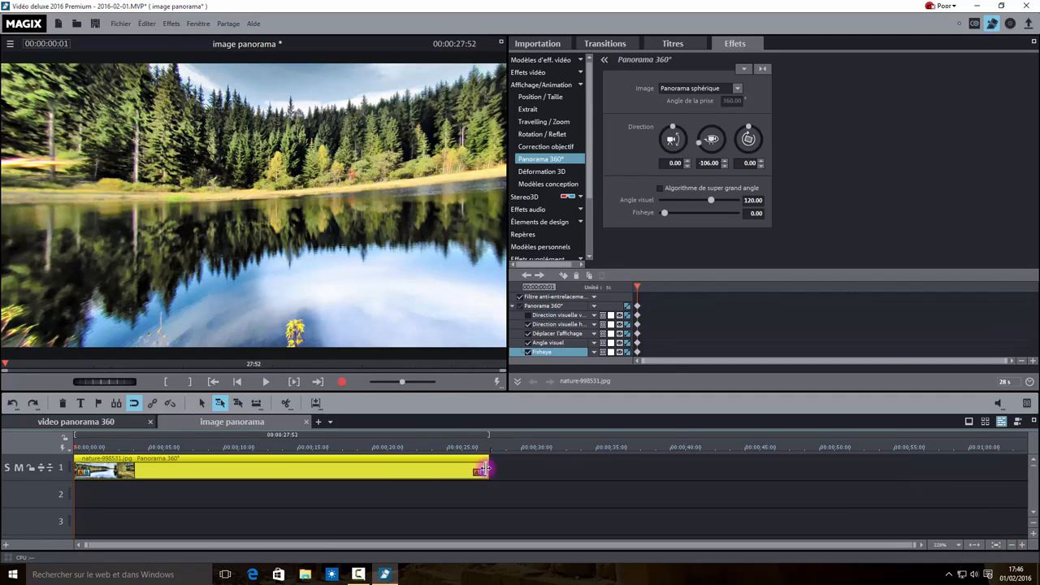
{"action": "left_click_drag", "start_coordinate": [490, 471], "coordinate": [967, 464]}
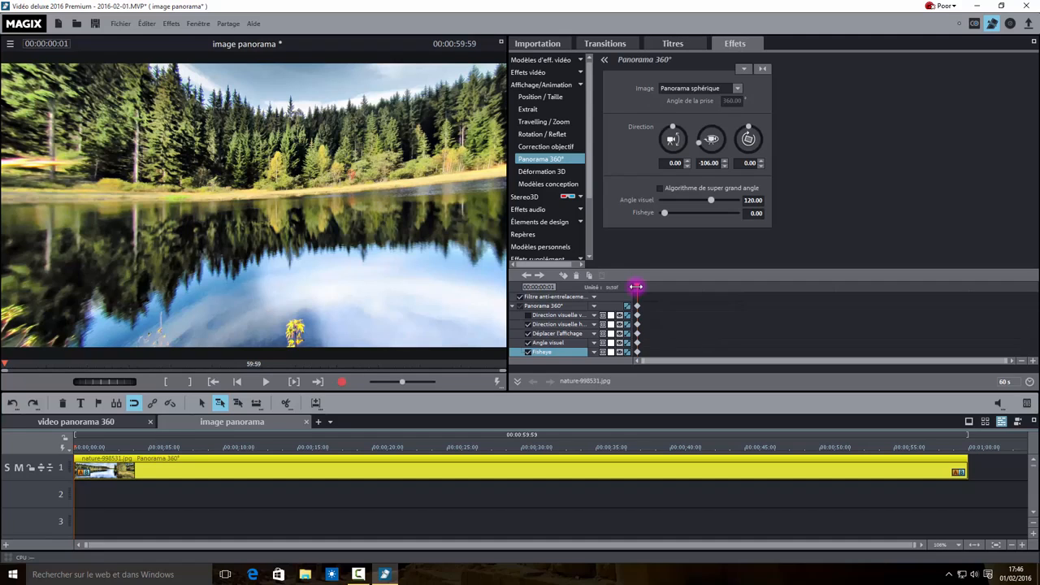
- Move the playhead in the keyframe area to about 00:00:09:44
{"action": "left_click_drag", "start_coordinate": [637, 288], "coordinate": [703, 289]}
{"action": "left_click_drag", "start_coordinate": [120, 383], "coordinate": [18, 43]}
- Hide the jog wheel and shuttle controls of the preview monitor and show them again
{"action": "left_click", "coordinate": [10, 45]}
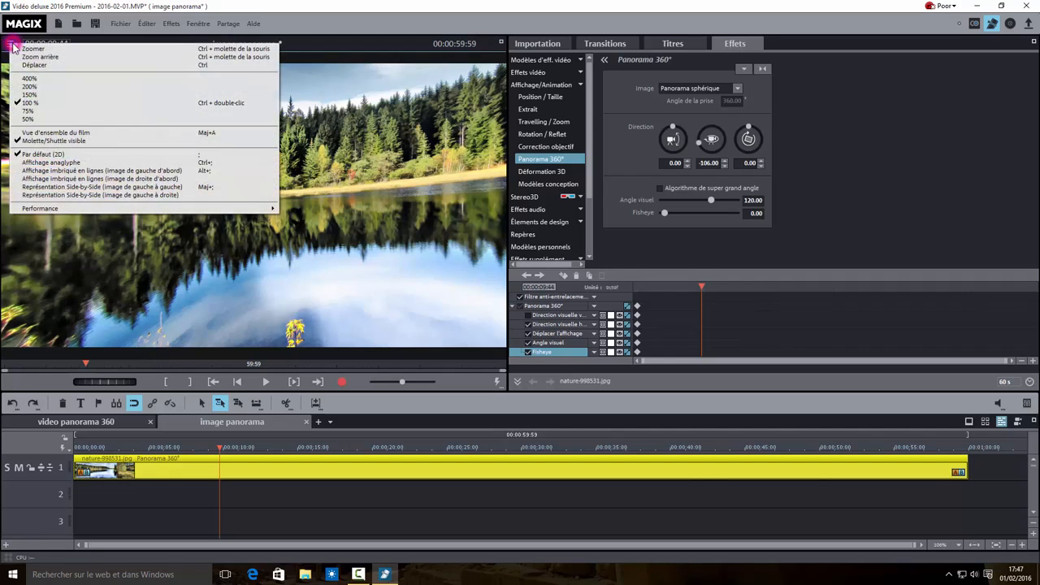
{"action": "left_click", "coordinate": [43, 227]}
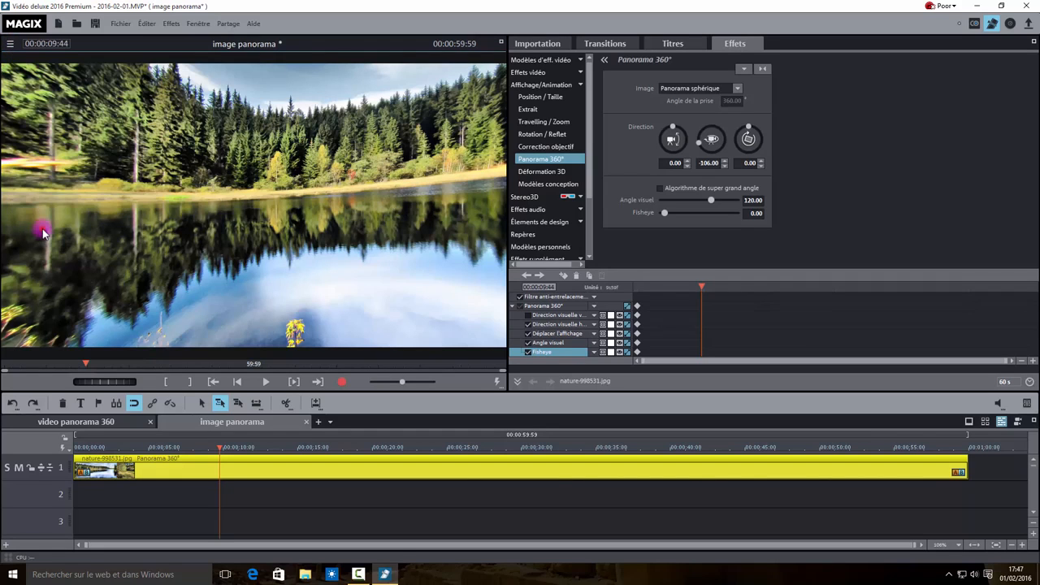
{"action": "left_click", "coordinate": [10, 44]}
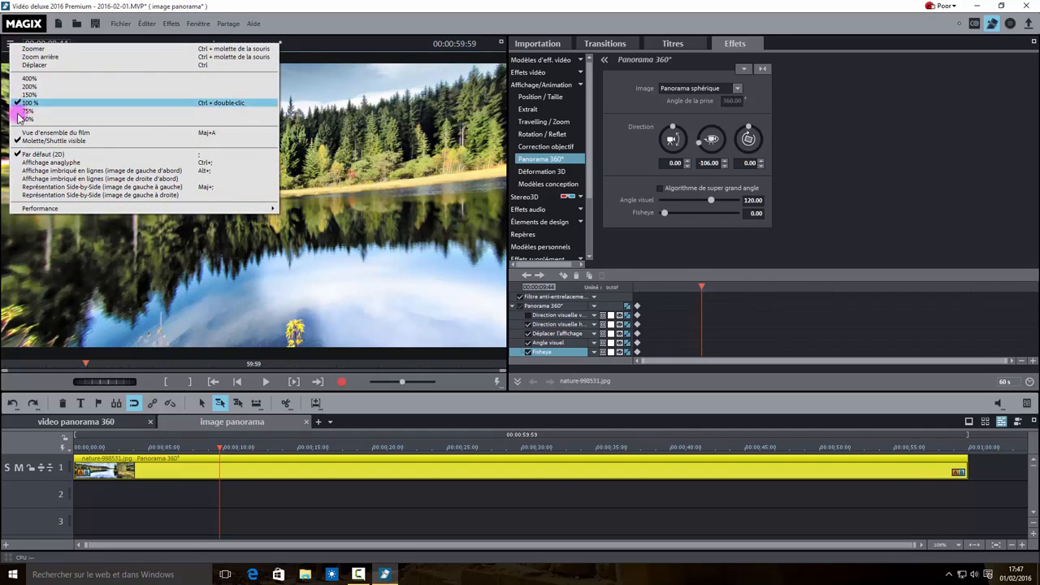
{"action": "left_click", "coordinate": [18, 142]}
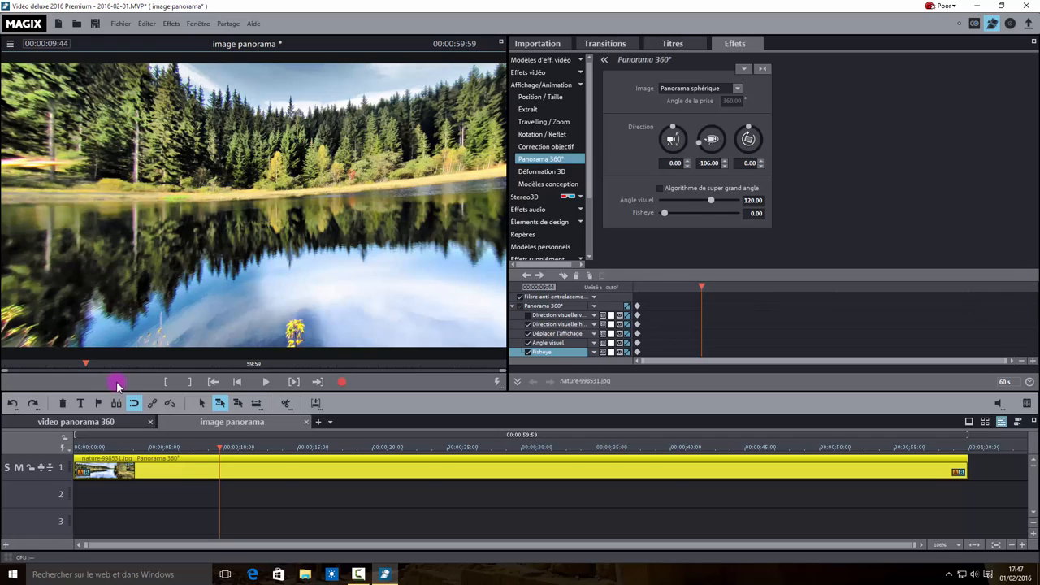
{"action": "left_click", "coordinate": [10, 45]}
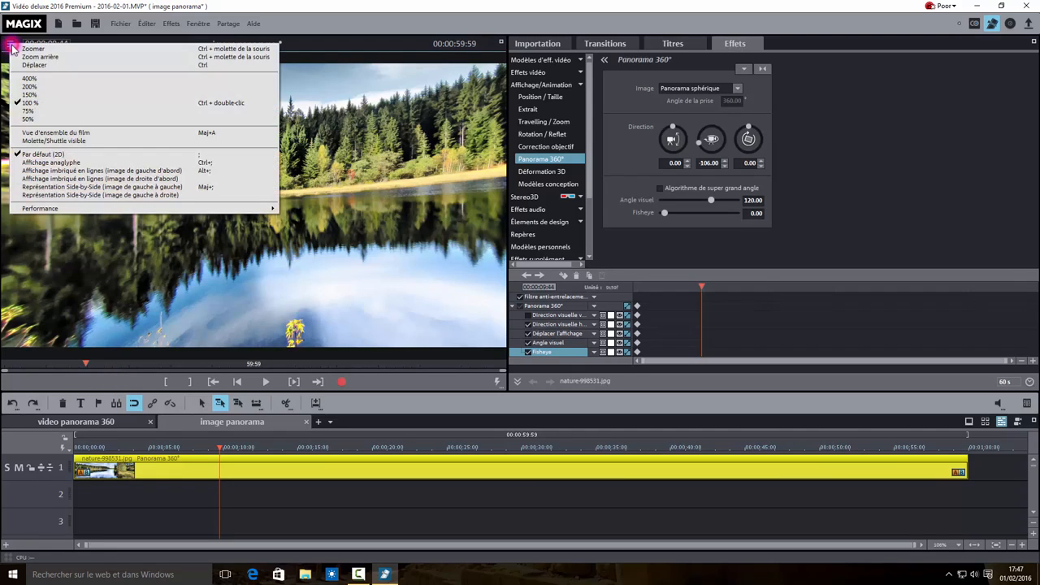
{"action": "left_click", "coordinate": [18, 140]}
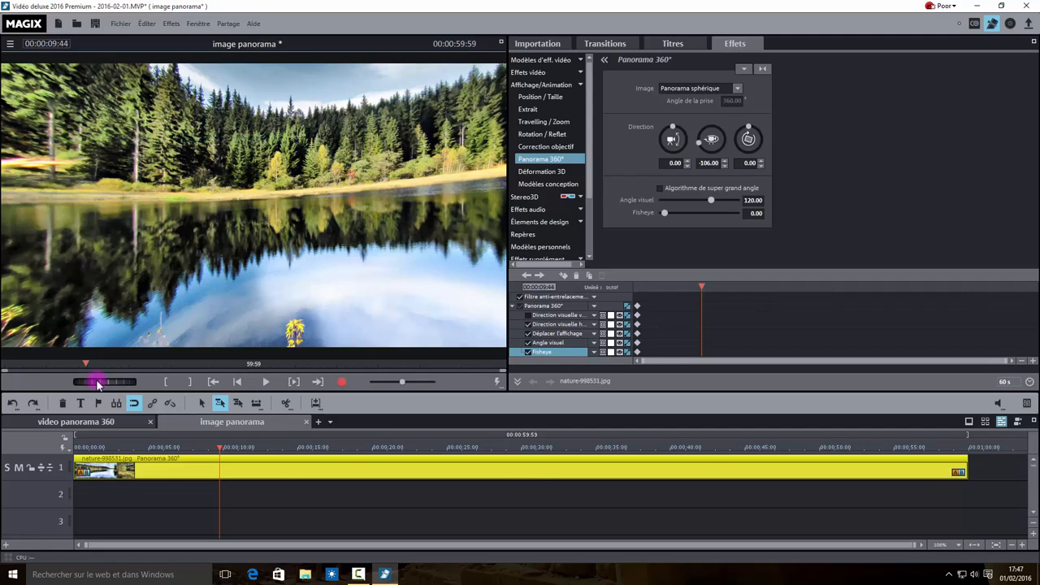
- Fine-tune the playhead to 00:00:10:02 and set the panorama's horizontal viewing direction to 103 there
{"action": "mouse_move", "coordinate": [85, 385]}
{"action": "left_mouse_down"}
{"action": "mouse_move", "coordinate": [495, 378]}
{"action": "mouse_move", "coordinate": [81, 380]}
{"action": "left_mouse_up"}
{"action": "left_click_drag", "start_coordinate": [221, 396], "coordinate": [123, 378]}
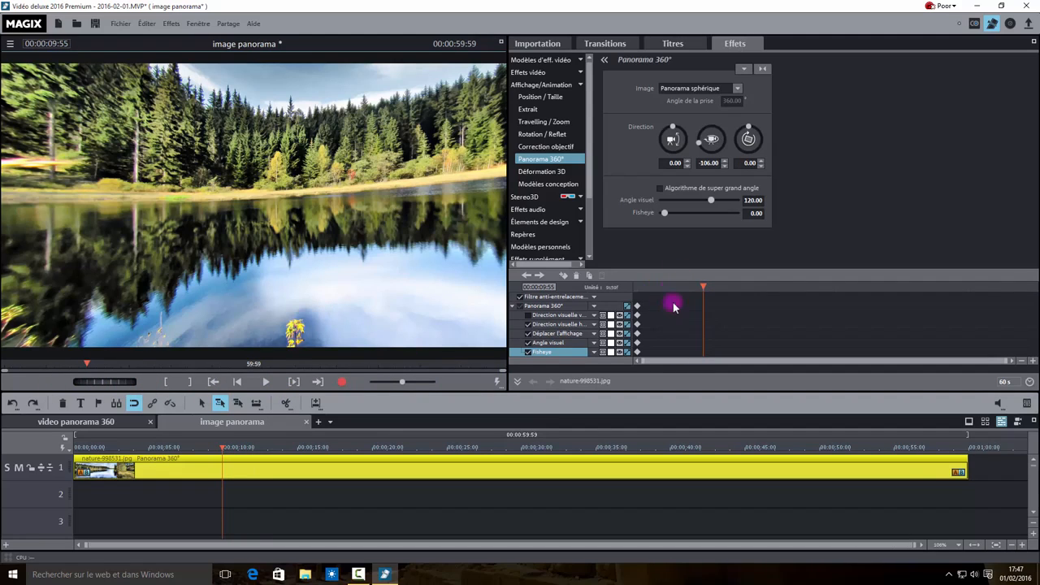
{"action": "mouse_move", "coordinate": [704, 283]}
{"action": "left_mouse_down"}
{"action": "mouse_move", "coordinate": [679, 284]}
{"action": "mouse_move", "coordinate": [703, 284]}
{"action": "left_mouse_up"}
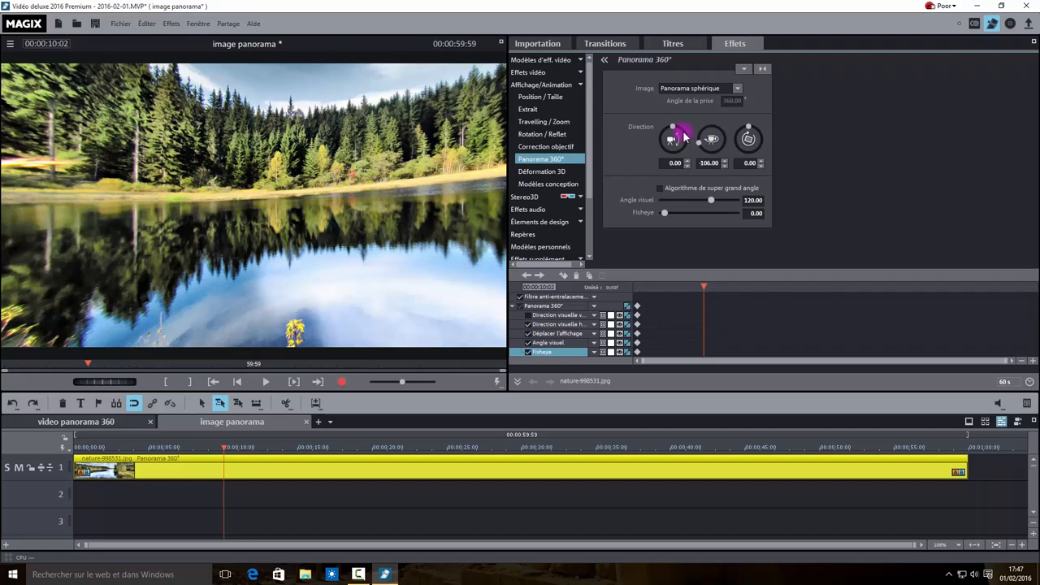
{"action": "left_click_drag", "start_coordinate": [710, 130], "coordinate": [700, 141]}
{"action": "left_click_drag", "start_coordinate": [703, 138], "coordinate": [729, 147]}
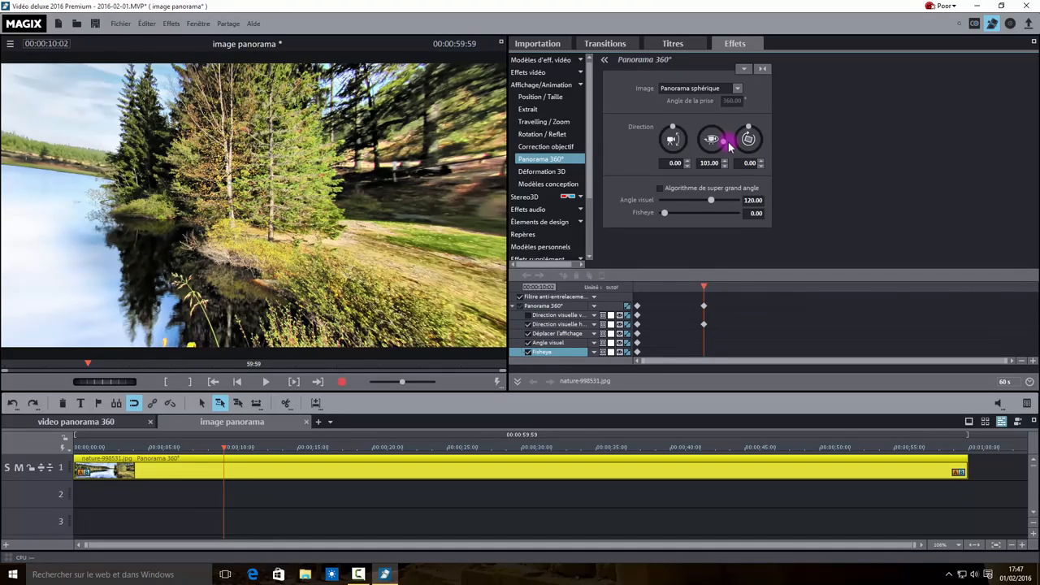
- Add keyframes at 00:00:10:02 for the vertical viewing direction, Déplacer l'affichage, Angle visuel and Fisheye parameters
{"action": "left_click", "coordinate": [576, 316]}
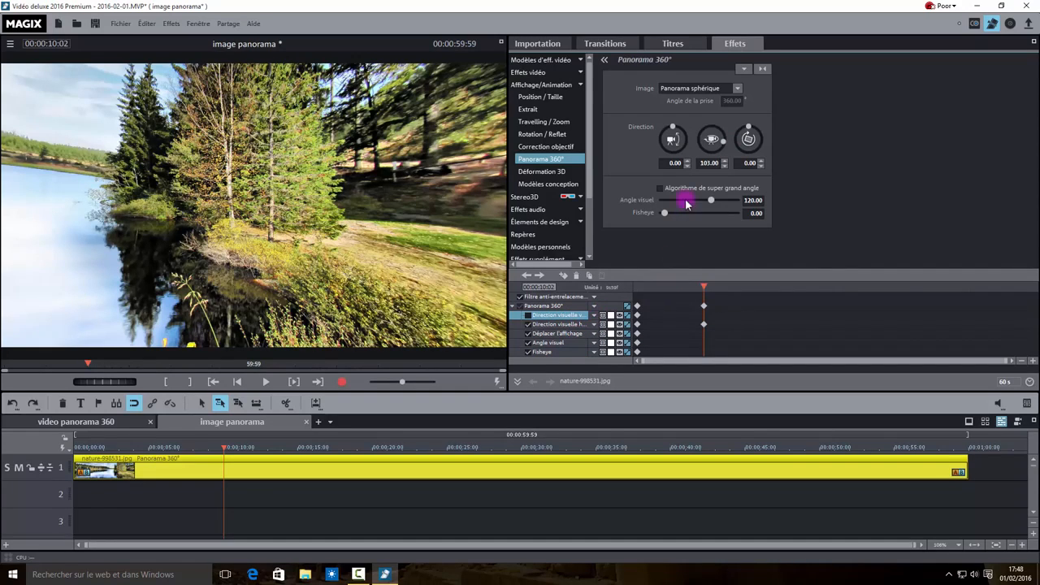
{"action": "left_click", "coordinate": [563, 275]}
{"action": "left_click", "coordinate": [571, 334]}
{"action": "left_click", "coordinate": [565, 275]}
{"action": "left_click", "coordinate": [576, 342]}
{"action": "left_click", "coordinate": [564, 275]}
{"action": "left_click", "coordinate": [558, 353]}
{"action": "left_click", "coordinate": [564, 274]}
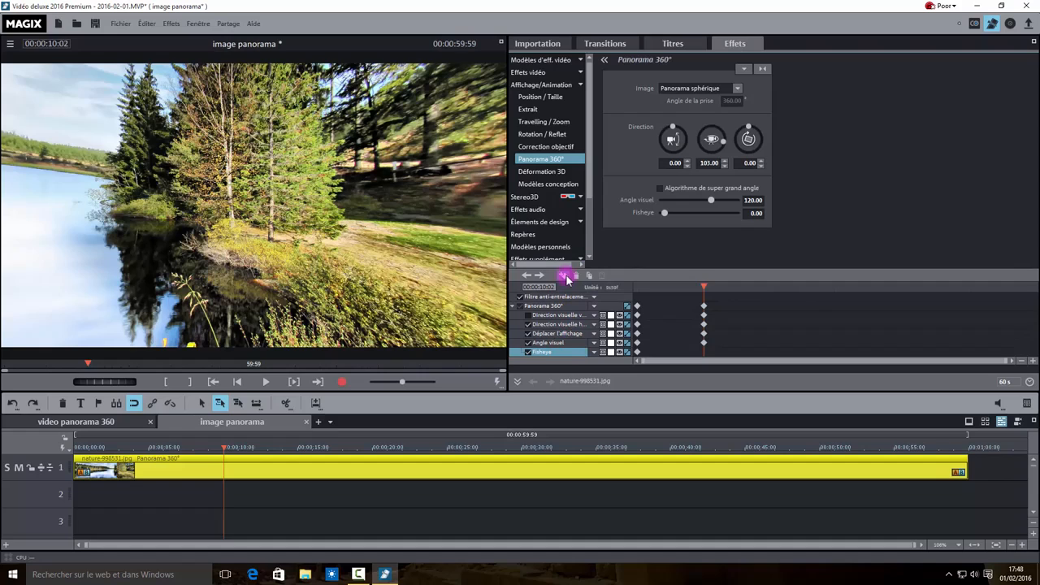
- Move the playhead to 00:00:20:21 and set Déplacer l'affichage to 15 to tilt the panorama
{"action": "left_click", "coordinate": [706, 287]}
{"action": "mouse_move", "coordinate": [704, 285]}
{"action": "left_mouse_down"}
{"action": "mouse_move", "coordinate": [788, 281]}
{"action": "mouse_move", "coordinate": [772, 288]}
{"action": "left_mouse_up"}
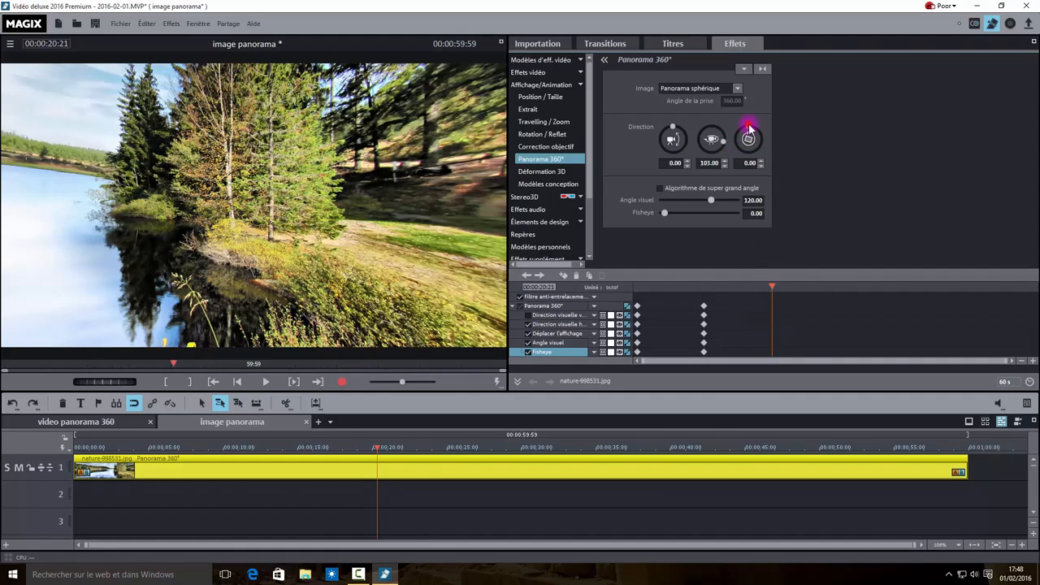
{"action": "left_click_drag", "start_coordinate": [749, 128], "coordinate": [753, 131]}
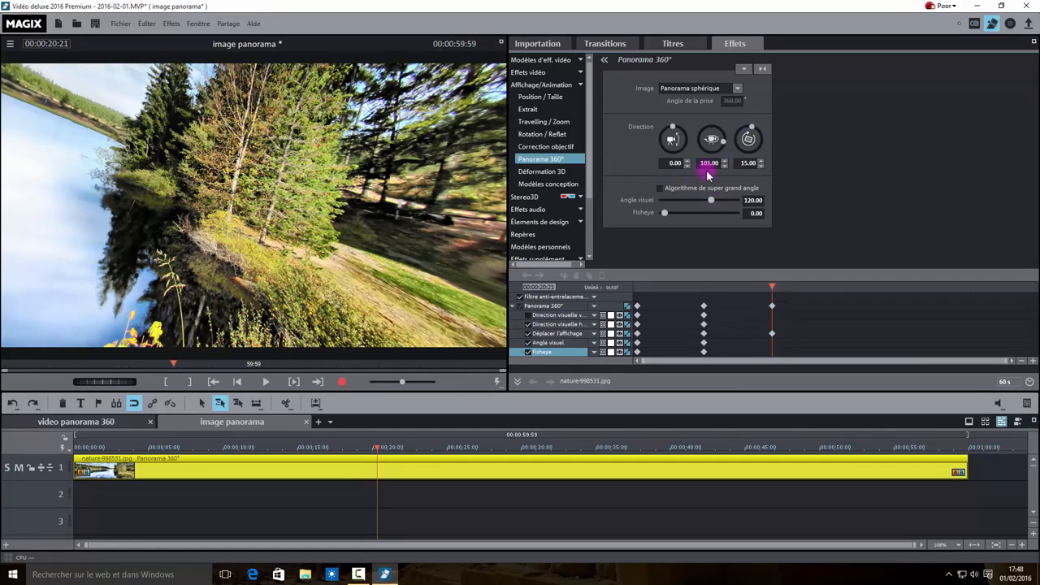
- Set the vertical viewing direction to 11, Angle visuel to 91.58 and Fisheye to 0.03 at 00:00:20:21
{"action": "left_click_drag", "start_coordinate": [674, 130], "coordinate": [677, 128]}
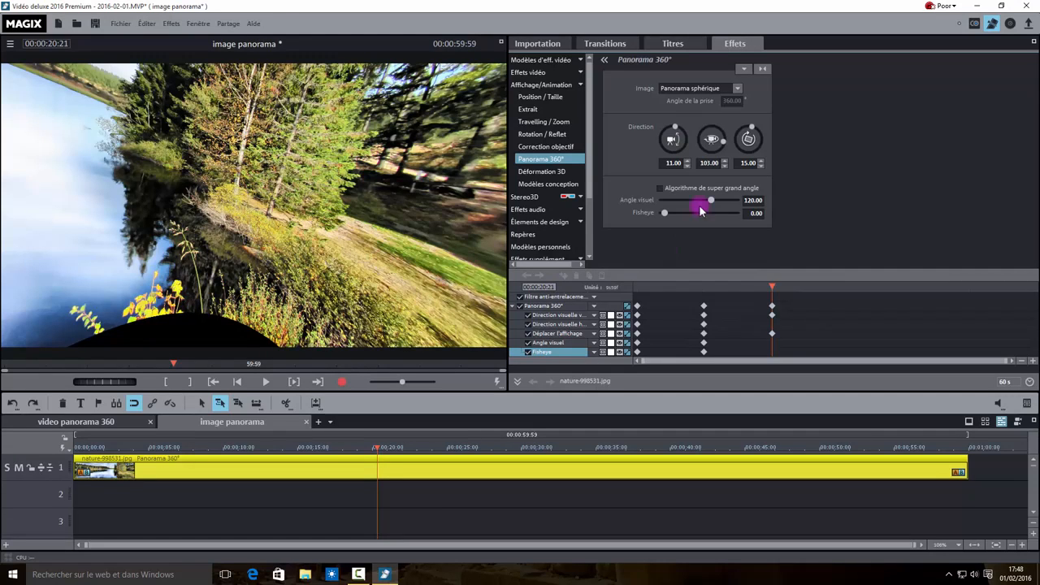
{"action": "left_click_drag", "start_coordinate": [664, 213], "coordinate": [699, 204]}
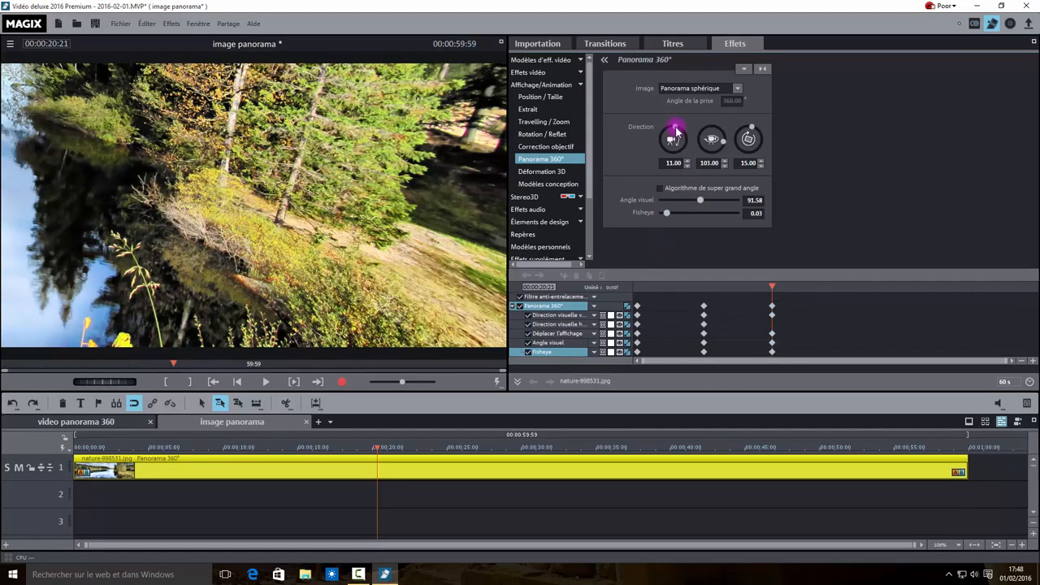
- Change the vertical viewing direction to 4 and the horizontal viewing direction to 22 at 00:00:20:21
{"action": "left_click_drag", "start_coordinate": [675, 130], "coordinate": [671, 130]}
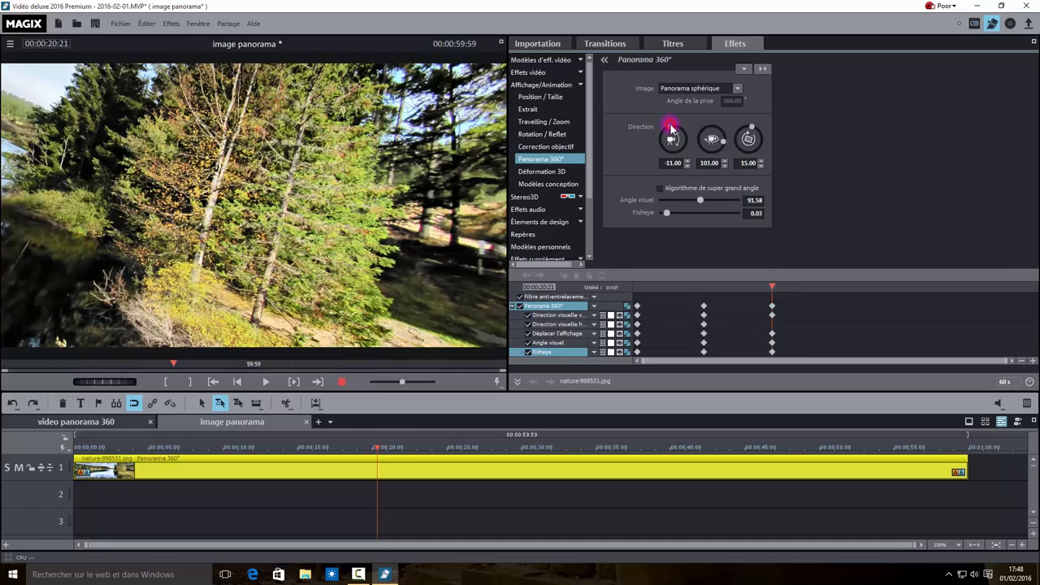
{"action": "left_click", "coordinate": [688, 166]}
{"action": "left_click", "coordinate": [688, 166]}
{"action": "left_click", "coordinate": [687, 166]}
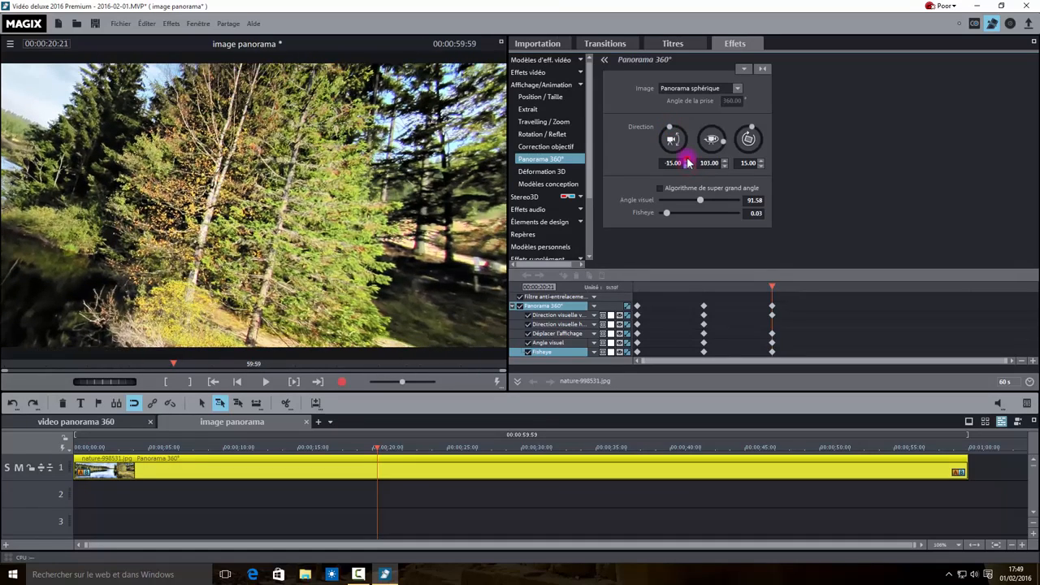
{"action": "left_click", "coordinate": [687, 160]}
{"action": "left_click", "coordinate": [687, 160]}
{"action": "left_click", "coordinate": [687, 160]}
{"action": "left_click", "coordinate": [687, 160]}
{"action": "left_click", "coordinate": [687, 160]}
{"action": "left_click", "coordinate": [687, 160]}
{"action": "left_click", "coordinate": [687, 160]}
{"action": "left_click", "coordinate": [688, 160]}
{"action": "left_click", "coordinate": [688, 160]}
{"action": "left_click", "coordinate": [687, 160]}
{"action": "left_click", "coordinate": [687, 160]}
{"action": "left_click", "coordinate": [687, 160]}
{"action": "left_click", "coordinate": [687, 160]}
{"action": "left_click", "coordinate": [687, 160]}
{"action": "left_click", "coordinate": [687, 160]}
{"action": "left_click", "coordinate": [687, 160]}
{"action": "left_click", "coordinate": [687, 160]}
{"action": "left_click", "coordinate": [687, 160]}
{"action": "left_click", "coordinate": [687, 160]}
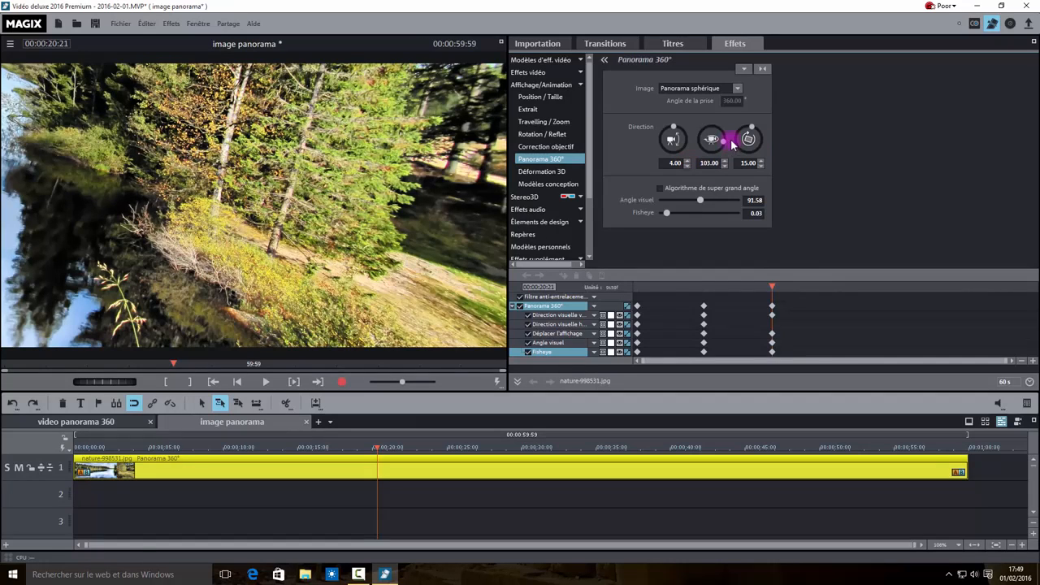
{"action": "left_click_drag", "start_coordinate": [727, 144], "coordinate": [718, 137]}
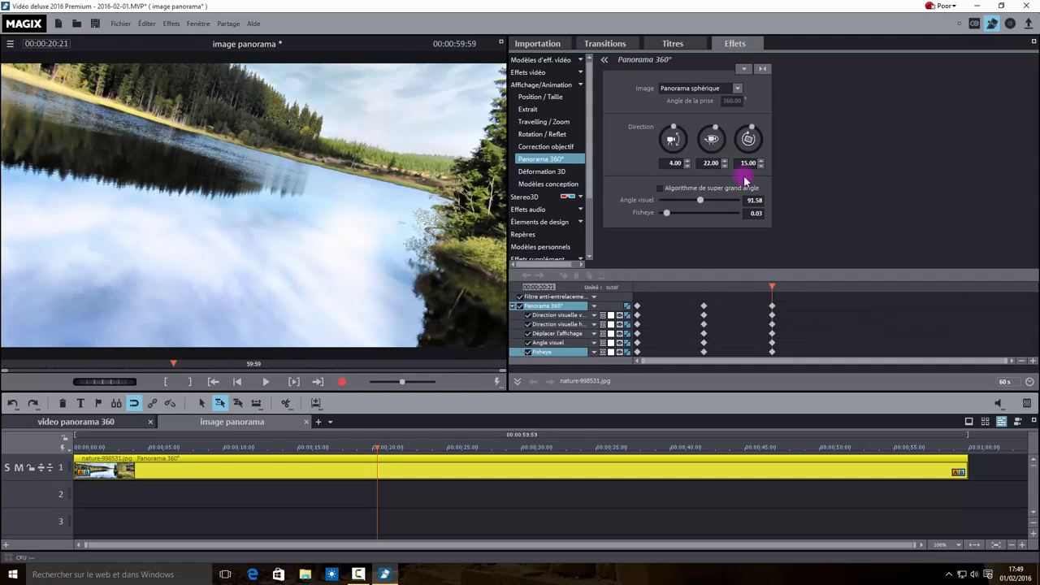
- At 00:00:29:58, set Déplacer l'affichage to 0, Angle visuel to 62.44 and the vertical viewing direction to -20
{"action": "left_click", "coordinate": [772, 285]}
{"action": "left_click_drag", "start_coordinate": [772, 285], "coordinate": [836, 290]}
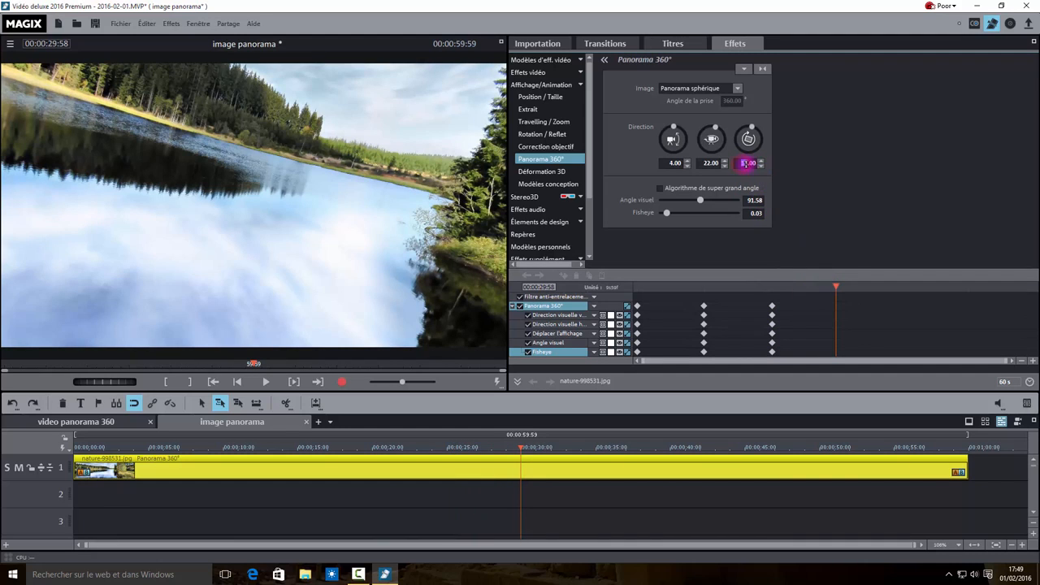
{"action": "key", "text": "Return"}
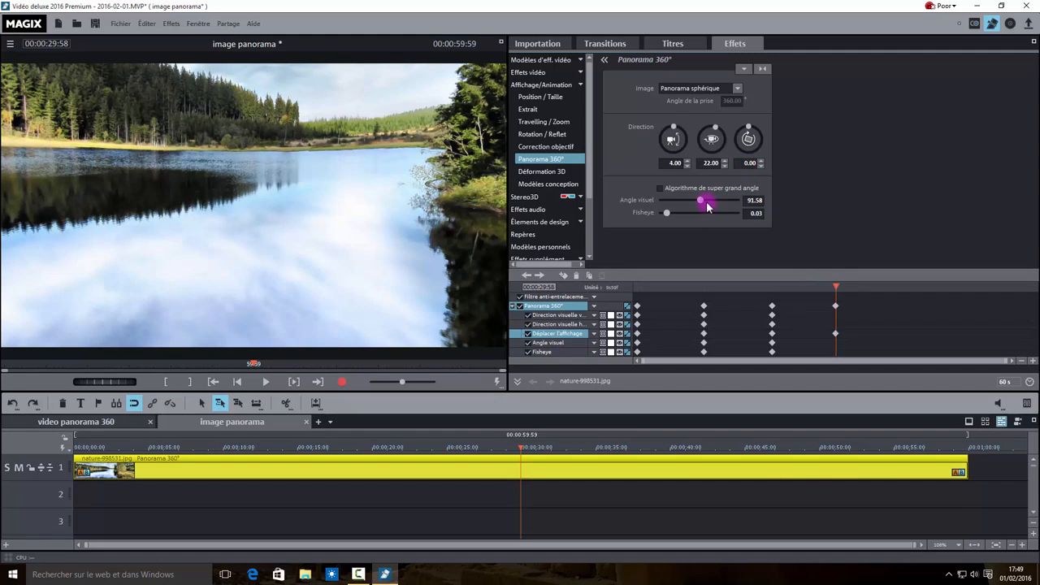
{"action": "left_click_drag", "start_coordinate": [700, 204], "coordinate": [687, 201]}
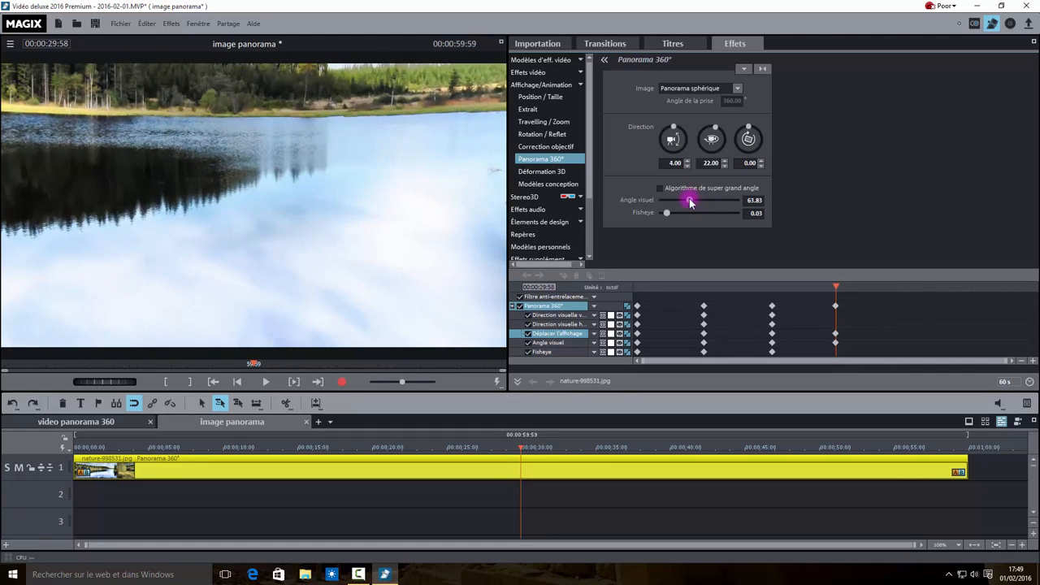
{"action": "left_click_drag", "start_coordinate": [675, 133], "coordinate": [669, 127]}
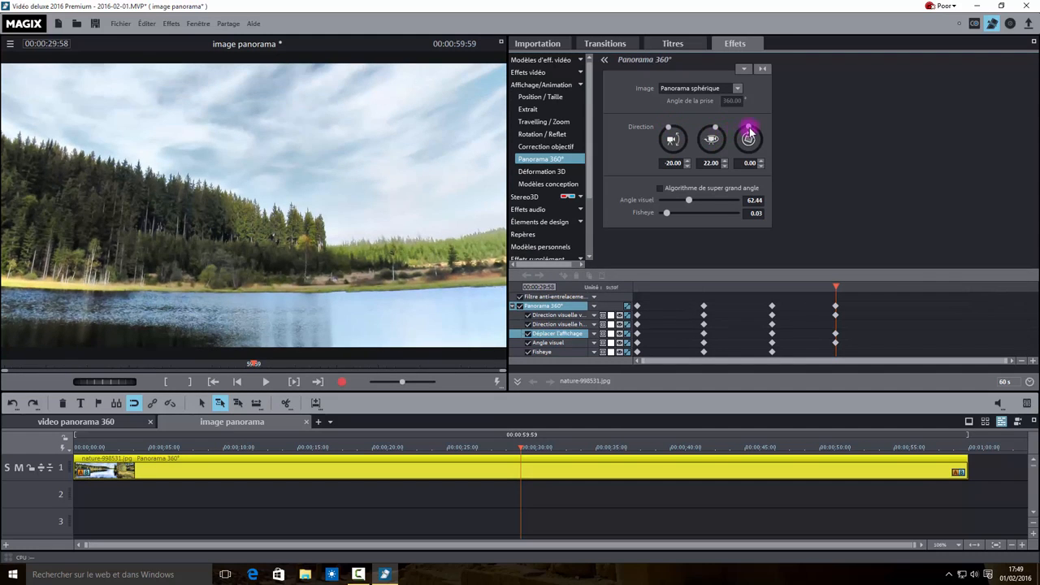
- Add keyframes at 00:00:29:58 for the horizontal viewing direction and Fisheye
{"action": "left_click", "coordinate": [558, 324]}
{"action": "left_click", "coordinate": [566, 277]}
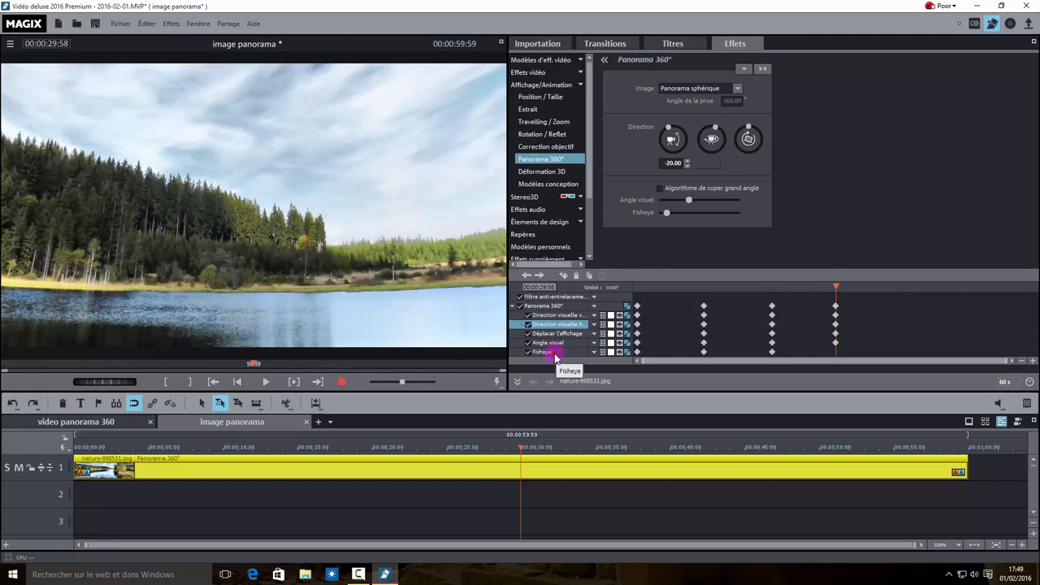
{"action": "left_click", "coordinate": [551, 352]}
{"action": "left_click", "coordinate": [566, 277]}
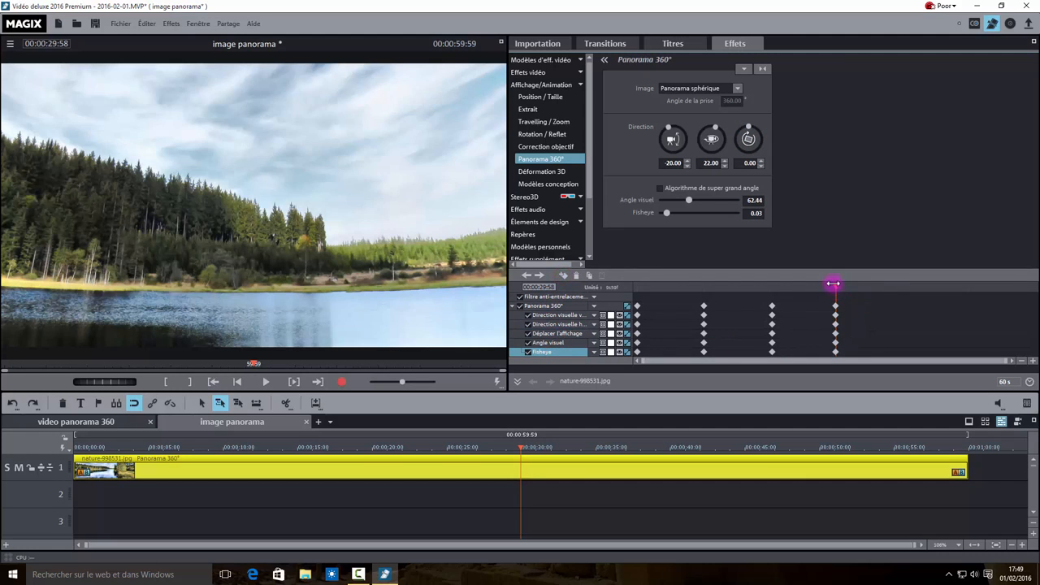
- At 00:00:40:12, set Fisheye to 0.36, Déplacer l'affichage to 22 and the vertical viewing direction to -11
{"action": "left_click_drag", "start_coordinate": [834, 286], "coordinate": [903, 287]}
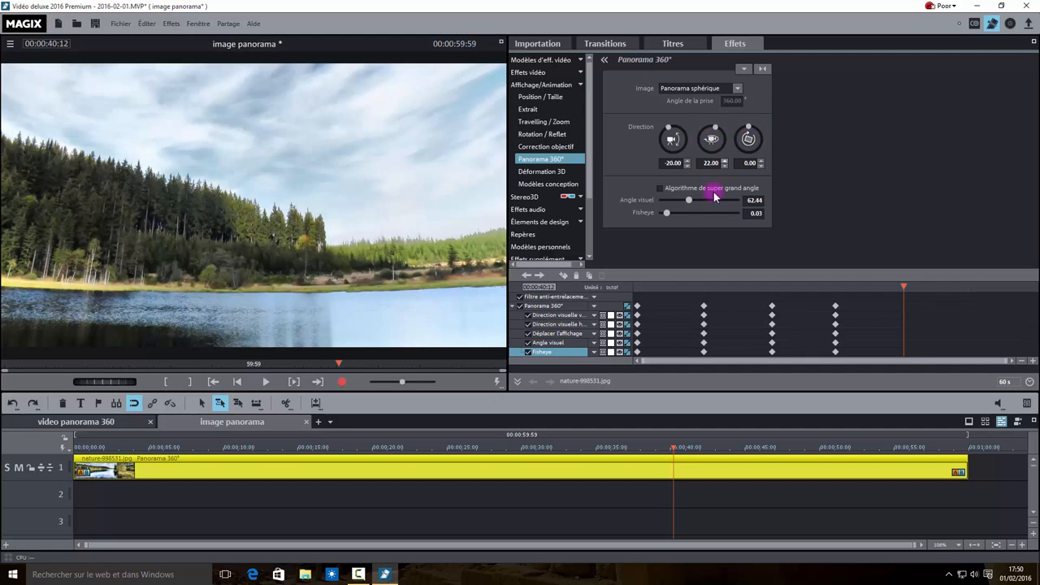
{"action": "left_click", "coordinate": [666, 213]}
{"action": "left_click_drag", "start_coordinate": [666, 213], "coordinate": [690, 214]}
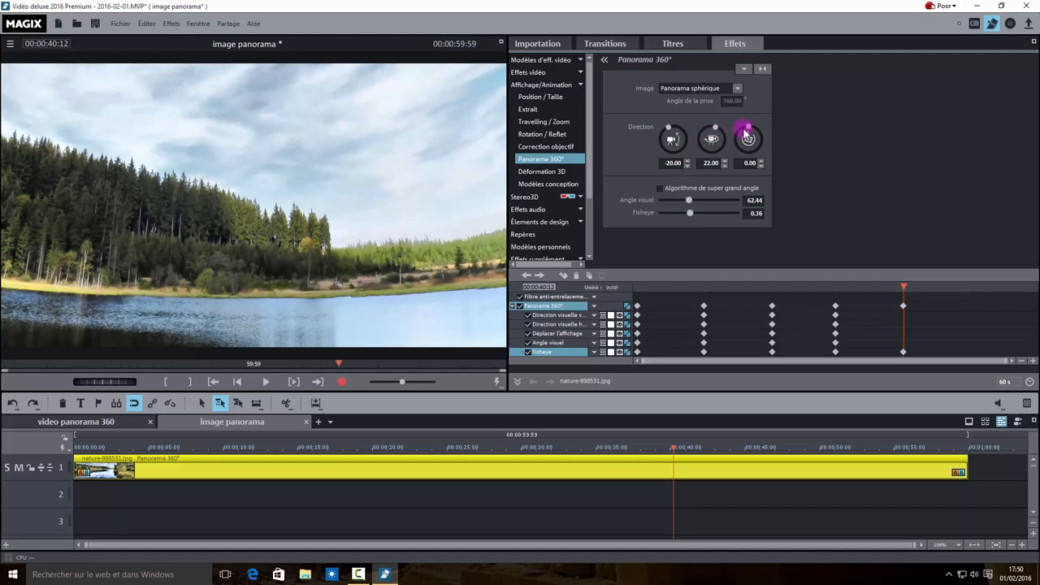
{"action": "left_click_drag", "start_coordinate": [748, 125], "coordinate": [755, 130]}
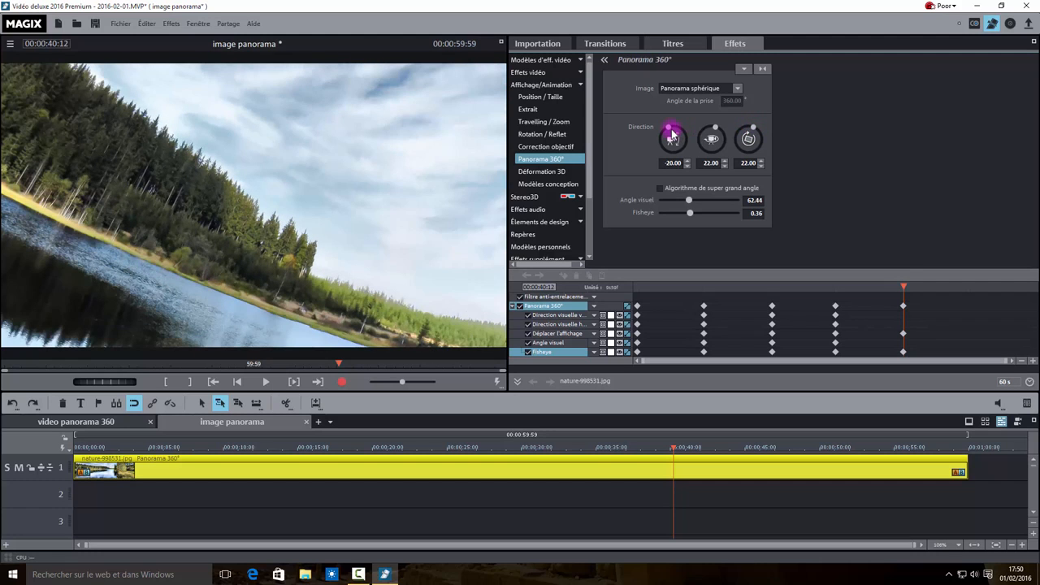
{"action": "left_click_drag", "start_coordinate": [671, 127], "coordinate": [670, 125]}
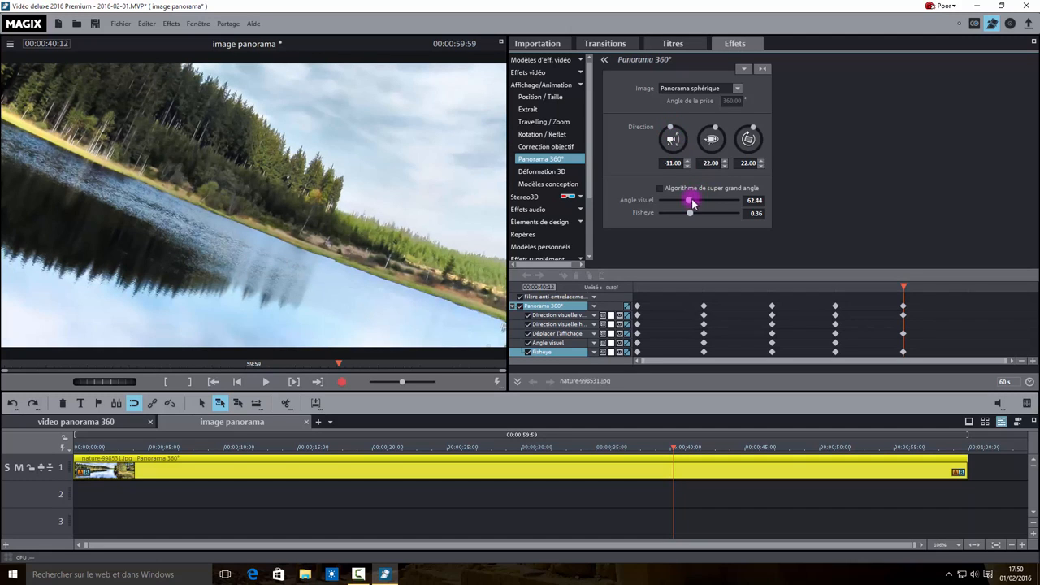
- Set Angle visuel to 74.93 and the horizontal viewing direction to -124 at 00:00:40:12
{"action": "left_click_drag", "start_coordinate": [696, 205], "coordinate": [684, 203]}
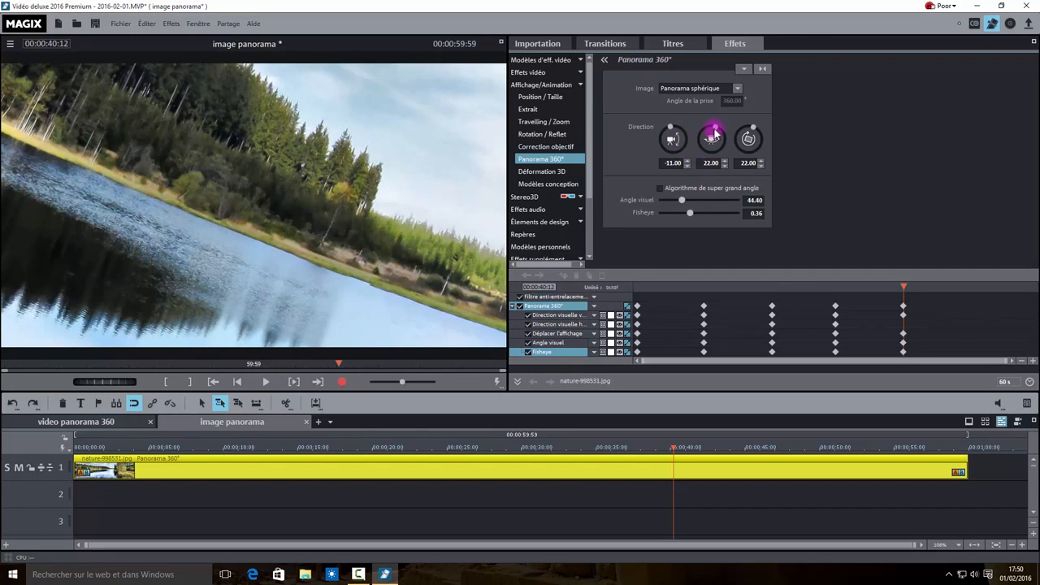
{"action": "left_click_drag", "start_coordinate": [716, 130], "coordinate": [690, 146]}
{"action": "left_click_drag", "start_coordinate": [682, 201], "coordinate": [697, 209]}
{"action": "left_click_drag", "start_coordinate": [698, 145], "coordinate": [703, 150]}
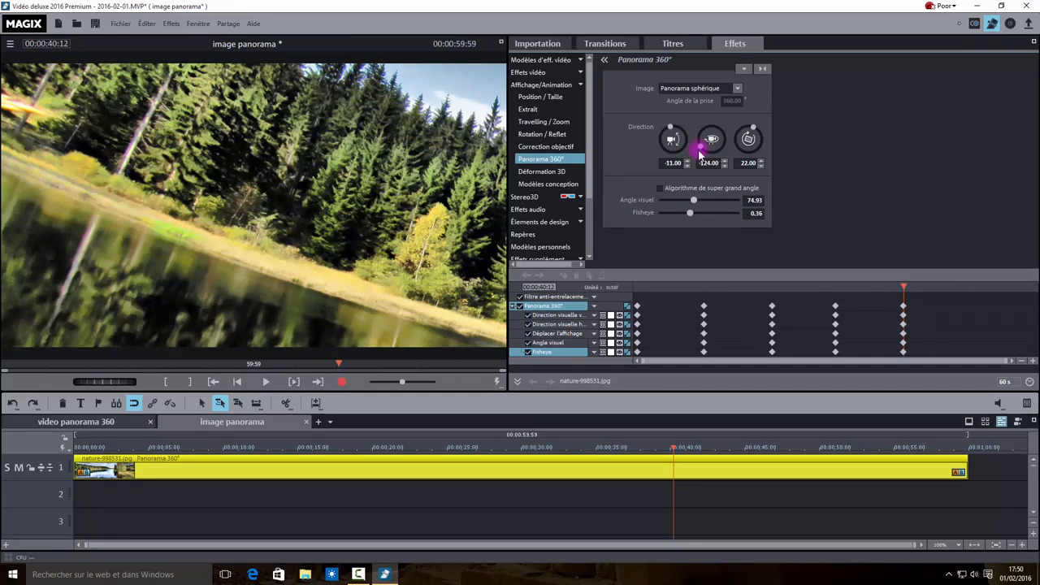
- At 00:00:49:50, set Déplacer l'affichage to 0, the horizontal viewing direction to -59 and the vertical viewing direction to -23
{"action": "left_click_drag", "start_coordinate": [904, 286], "coordinate": [966, 283]}
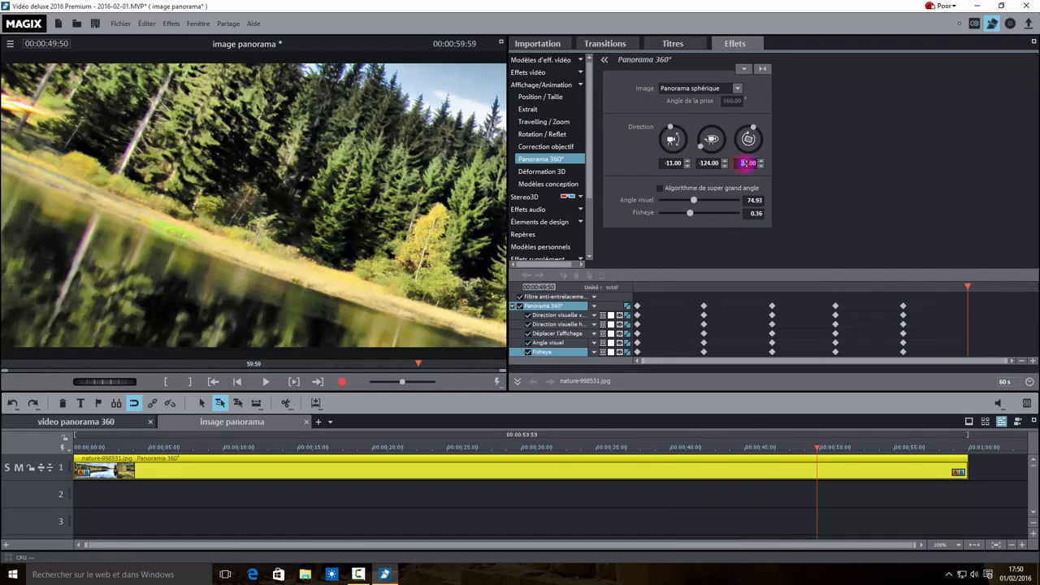
{"action": "double_click", "coordinate": [747, 163]}
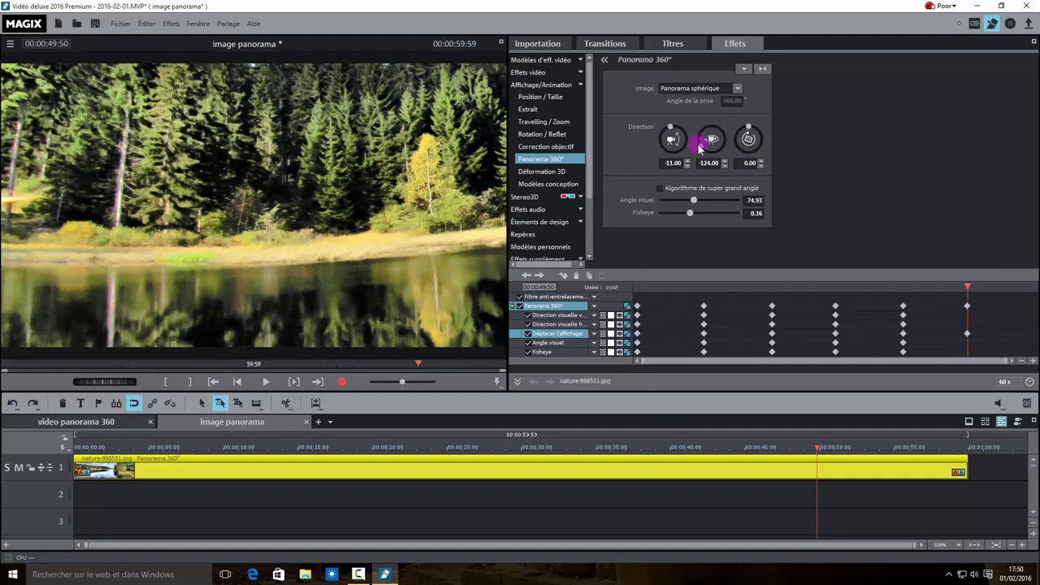
{"action": "left_click_drag", "start_coordinate": [701, 147], "coordinate": [704, 148]}
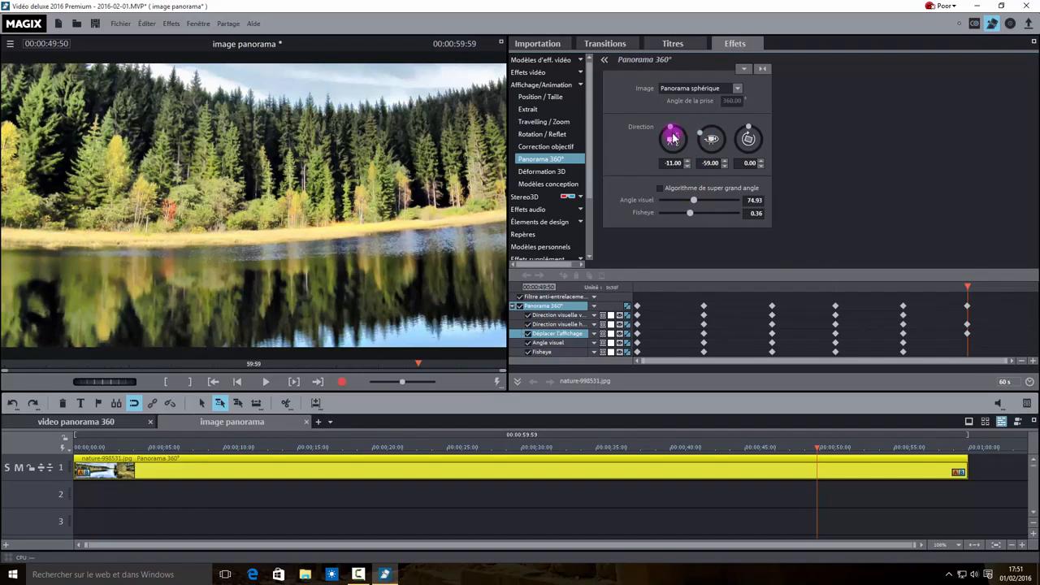
{"action": "left_click_drag", "start_coordinate": [673, 134], "coordinate": [673, 129]}
{"action": "left_click_drag", "start_coordinate": [673, 128], "coordinate": [666, 123]}
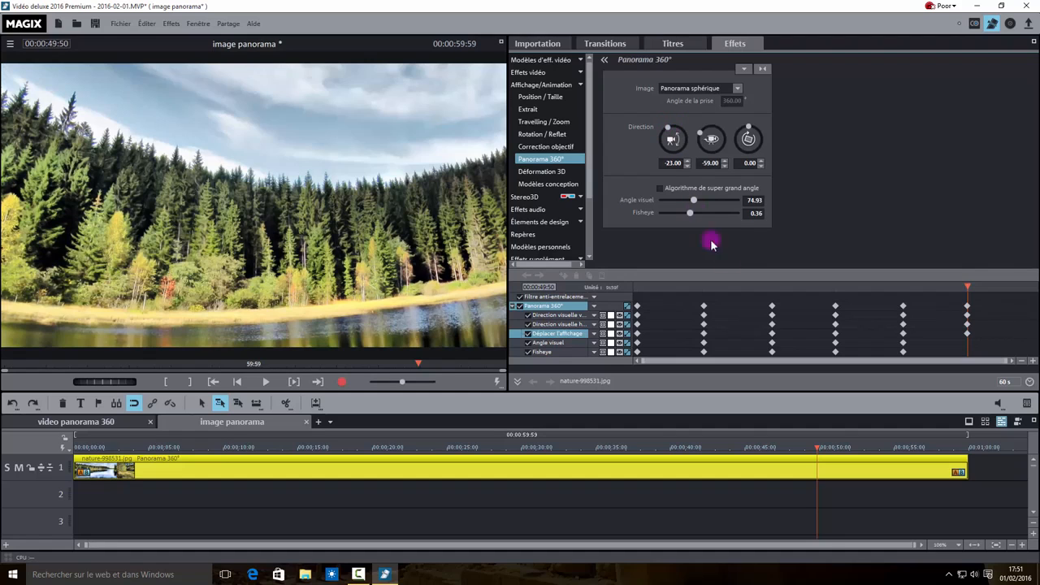
- At 00:00:49:50, set Fisheye to 0 and Angle visuel to 73.52
{"action": "left_click_drag", "start_coordinate": [689, 214], "coordinate": [658, 224]}
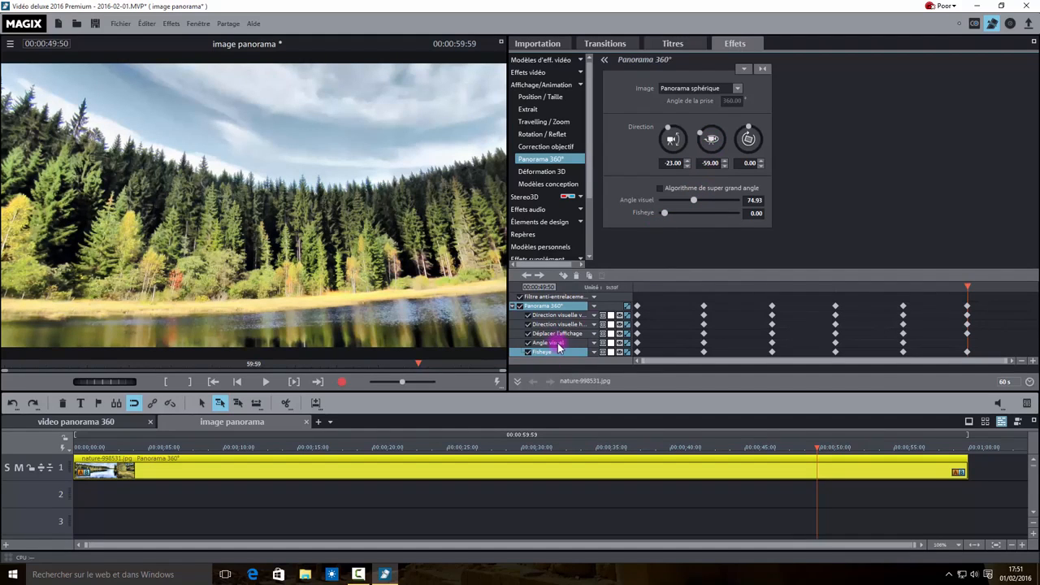
{"action": "left_click_drag", "start_coordinate": [693, 201], "coordinate": [691, 201]}
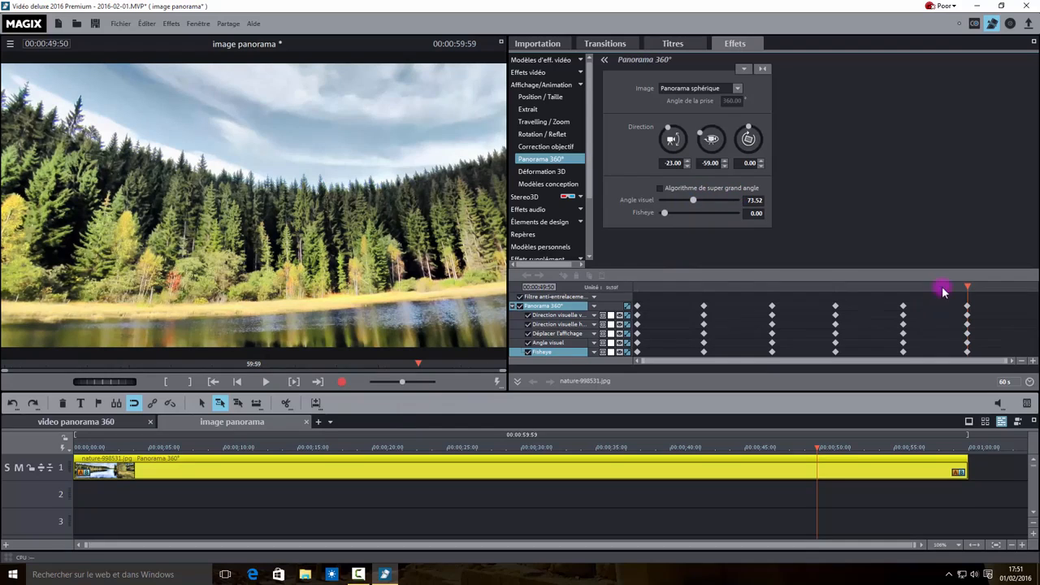
- At 00:00:59:58, keyframe vertical direction -5, horizontal direction -10, Angle visuel 97.13, and both Fisheye and Déplacer l'affichage at 0
{"action": "left_click_drag", "start_coordinate": [997, 286], "coordinate": [1035, 284]}
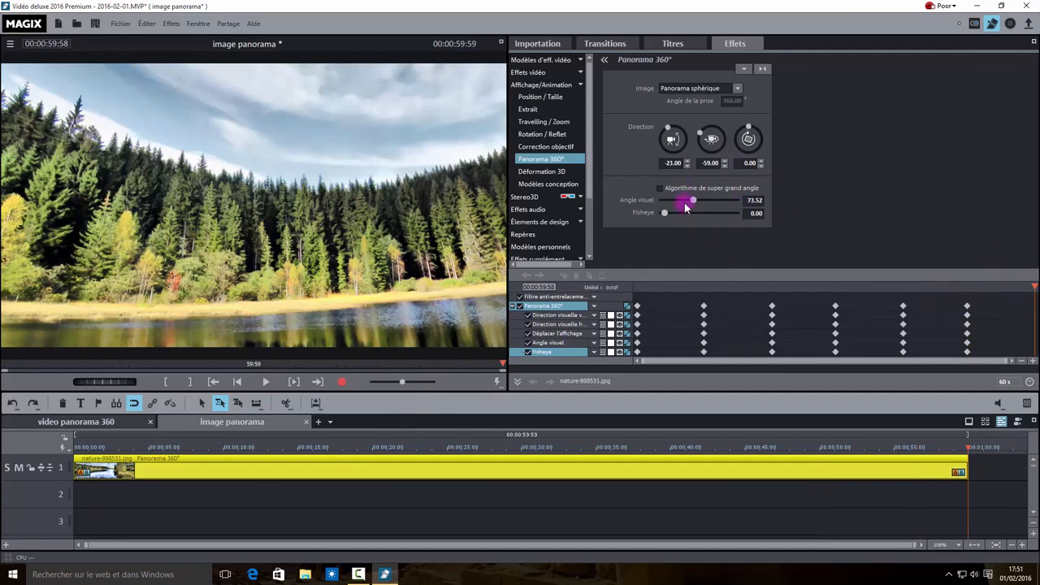
{"action": "mouse_move", "coordinate": [702, 132]}
{"action": "left_mouse_down"}
{"action": "mouse_move", "coordinate": [714, 130]}
{"action": "mouse_move", "coordinate": [671, 124]}
{"action": "mouse_move", "coordinate": [709, 130]}
{"action": "left_mouse_up"}
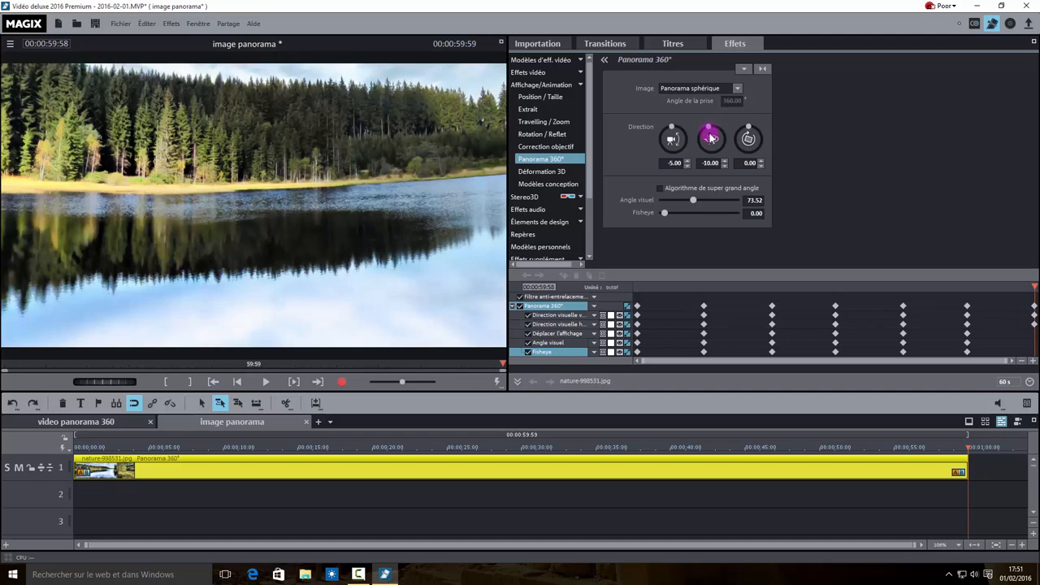
{"action": "mouse_move", "coordinate": [666, 218]}
{"action": "left_mouse_down"}
{"action": "mouse_move", "coordinate": [677, 219]}
{"action": "mouse_move", "coordinate": [655, 224]}
{"action": "left_mouse_up"}
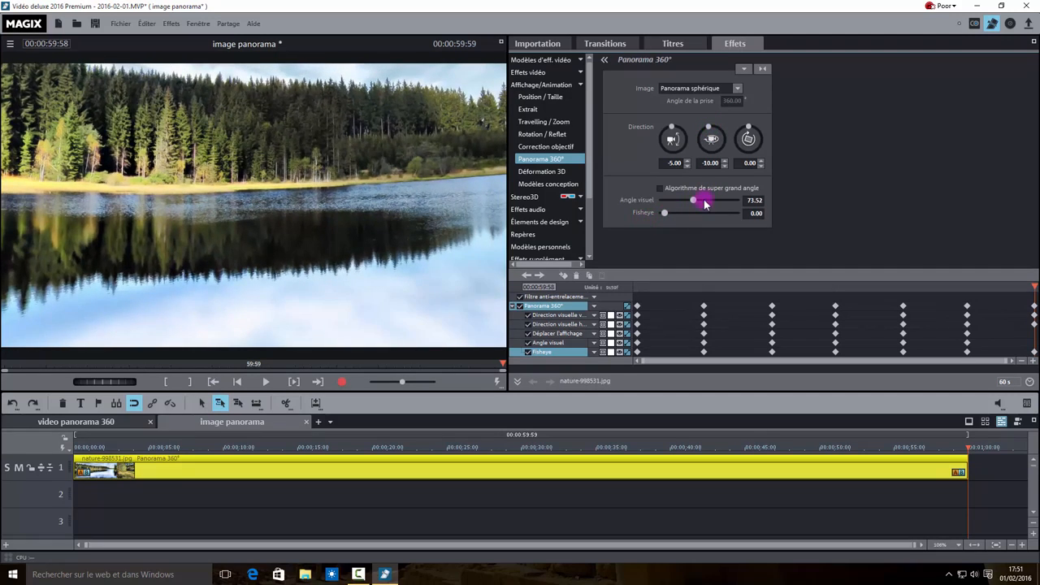
{"action": "left_click_drag", "start_coordinate": [698, 204], "coordinate": [703, 204]}
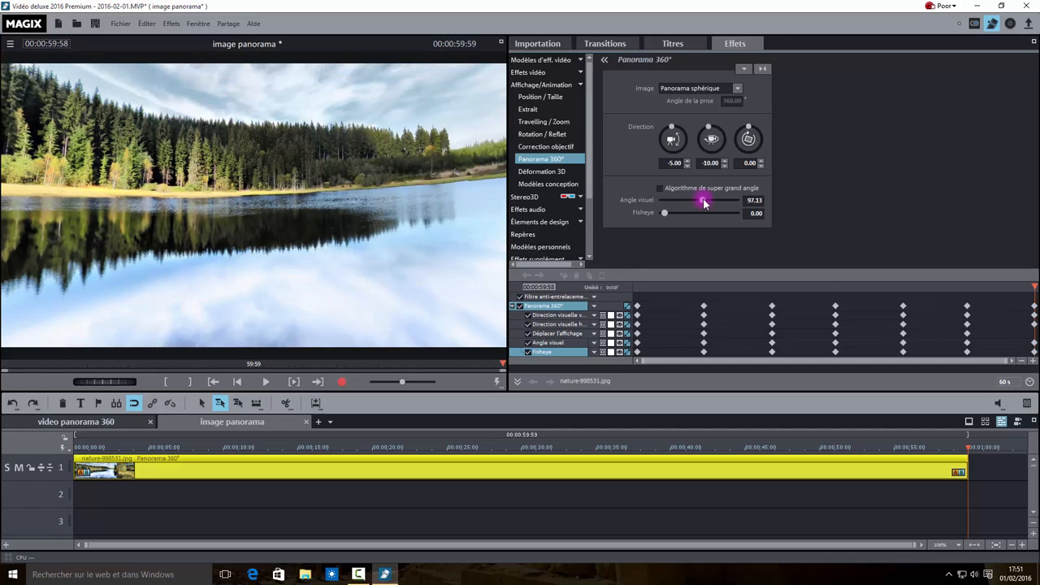
{"action": "left_click", "coordinate": [574, 334]}
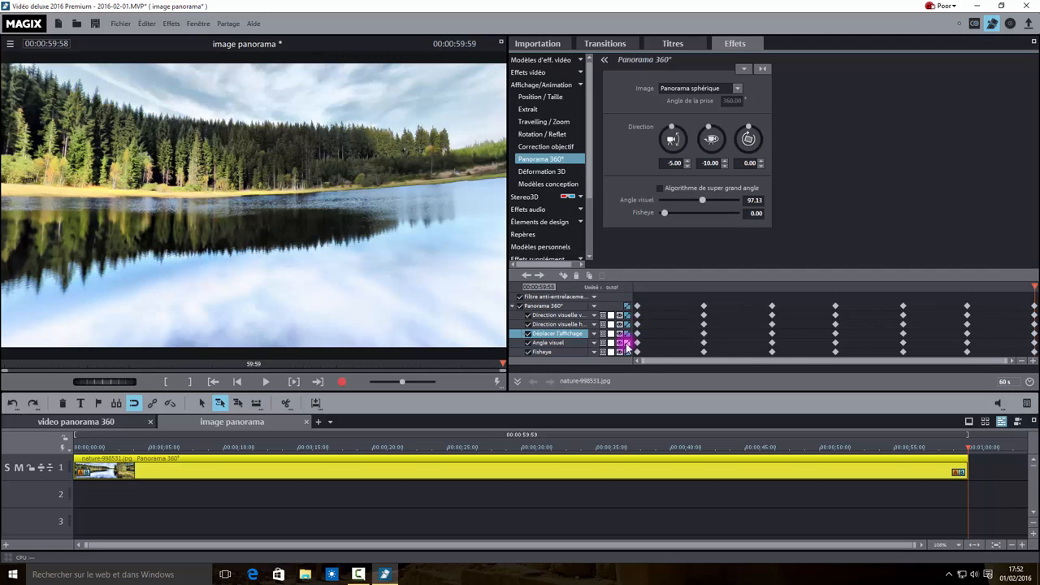
- Select all Panorama 360° keyframes from 00:00 to 59:58 and switch their interpolation to a smooth curve
{"action": "left_click", "coordinate": [634, 307]}
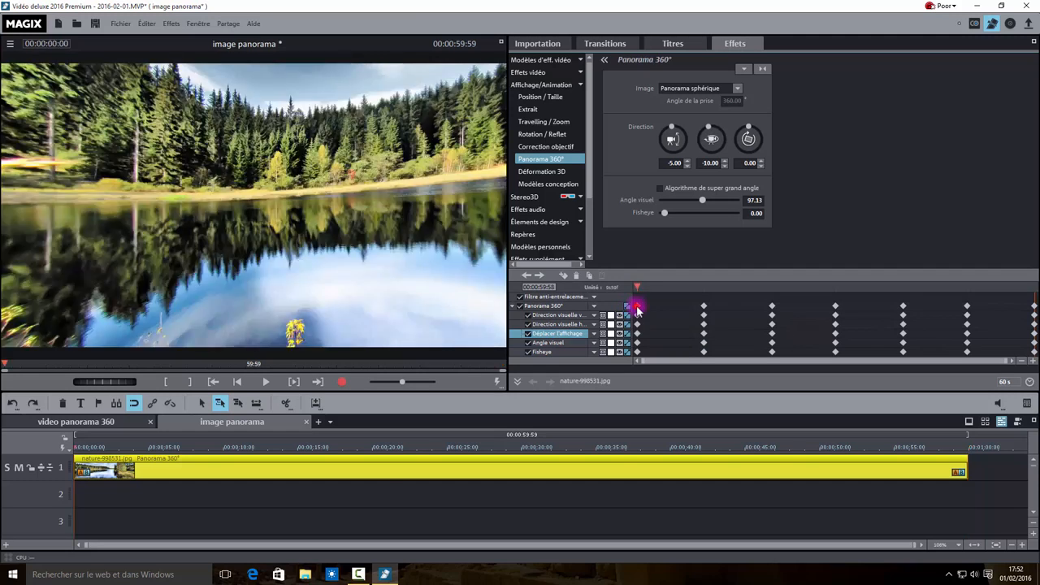
{"action": "left_click", "coordinate": [704, 307], "text": "shift"}
{"action": "left_click", "coordinate": [771, 306], "text": "shift"}
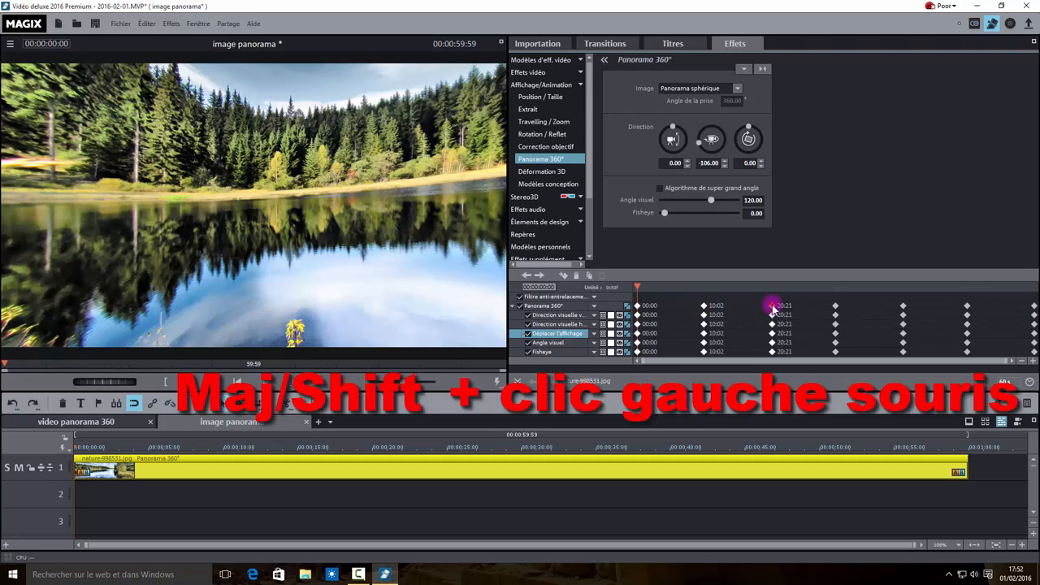
{"action": "left_click", "coordinate": [835, 307], "text": "shift"}
{"action": "left_click", "coordinate": [903, 306], "text": "shift"}
{"action": "left_click", "coordinate": [967, 307], "text": "shift"}
{"action": "left_click", "coordinate": [1033, 305], "text": "shift"}
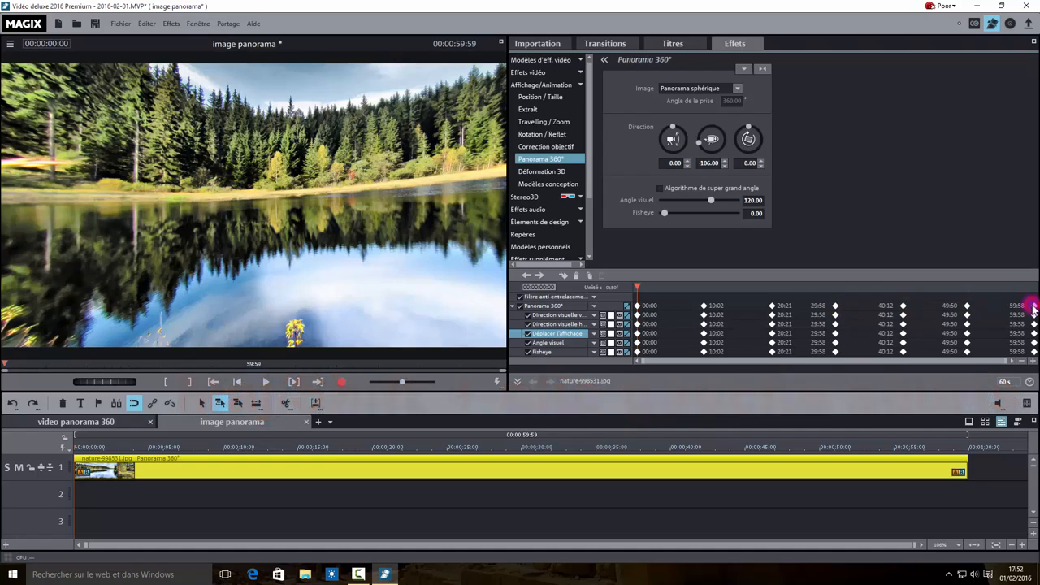
{"action": "left_click", "coordinate": [637, 314], "text": "shift"}
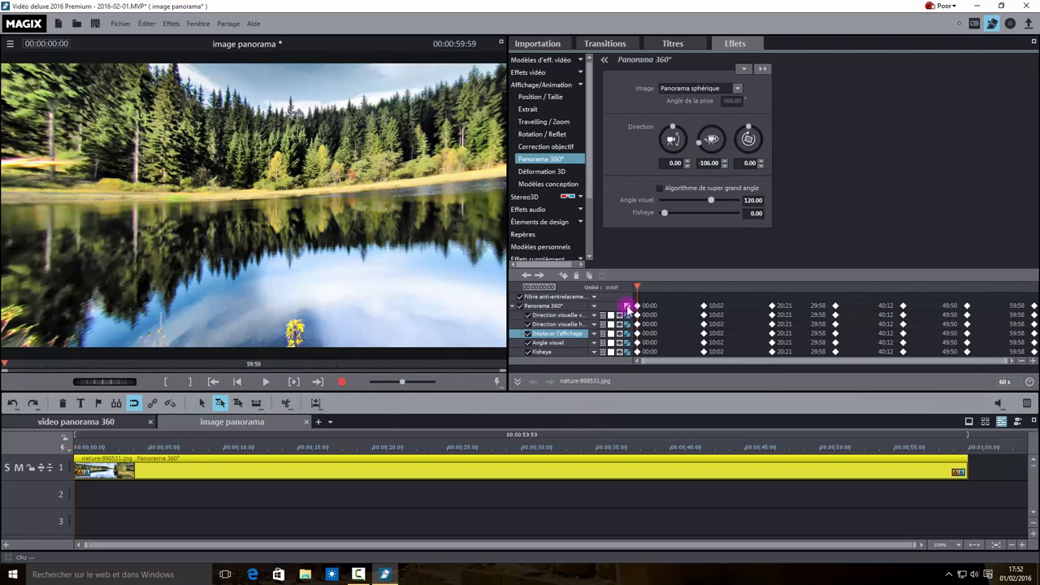
{"action": "left_click", "coordinate": [626, 313]}
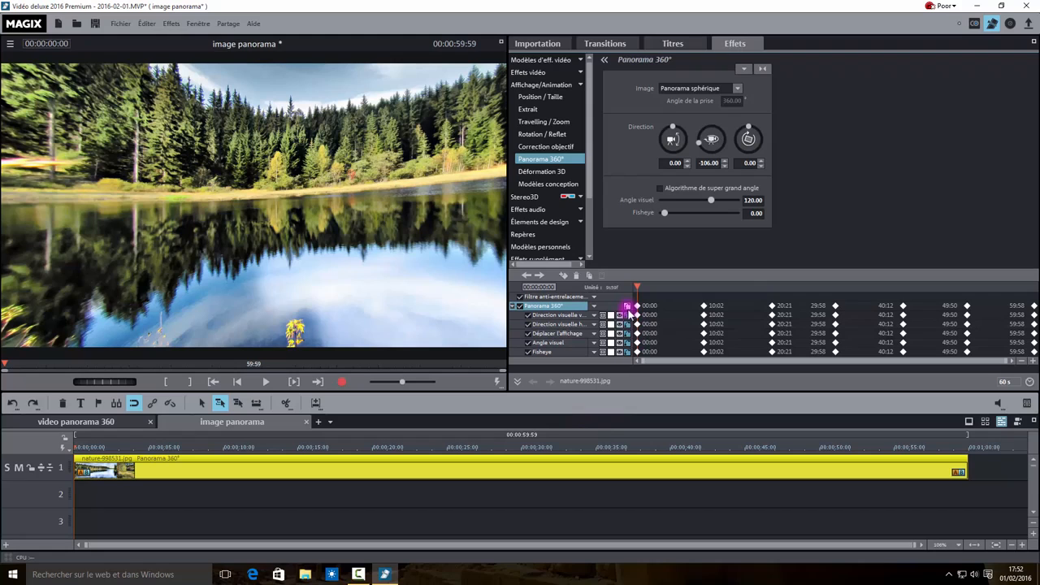
{"action": "left_click", "coordinate": [627, 306]}
- Enable the optimized preview playback and play the animated panorama from the start
{"action": "left_click", "coordinate": [497, 381]}
{"action": "left_click", "coordinate": [266, 382]}
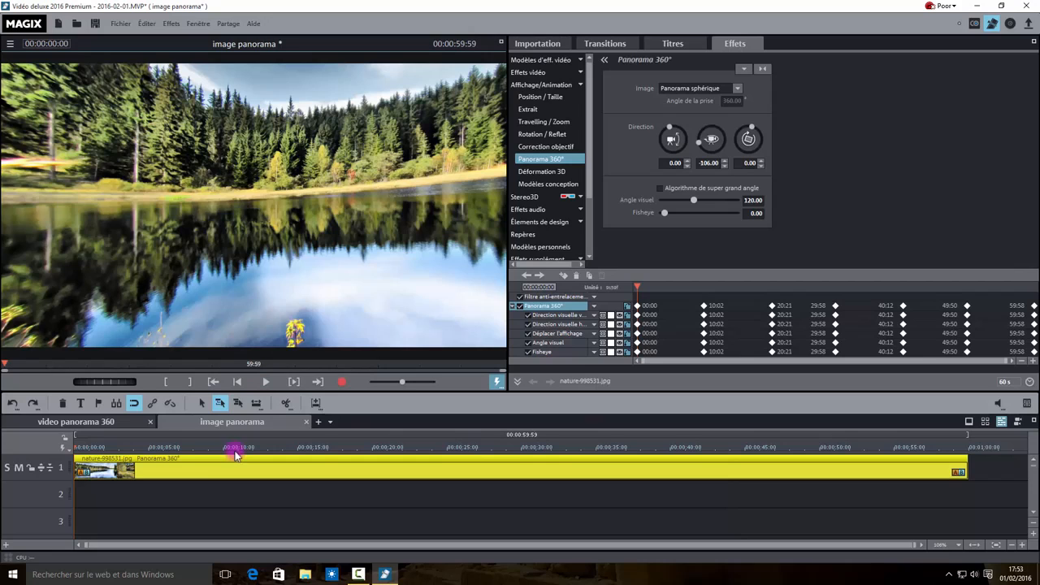
- Start exporting the image panorama film as an MPEG-4 video with the MP4 FullHD 1920 x 1080 29,97p preset
{"action": "left_click", "coordinate": [205, 471]}
{"action": "left_click", "coordinate": [121, 24]}
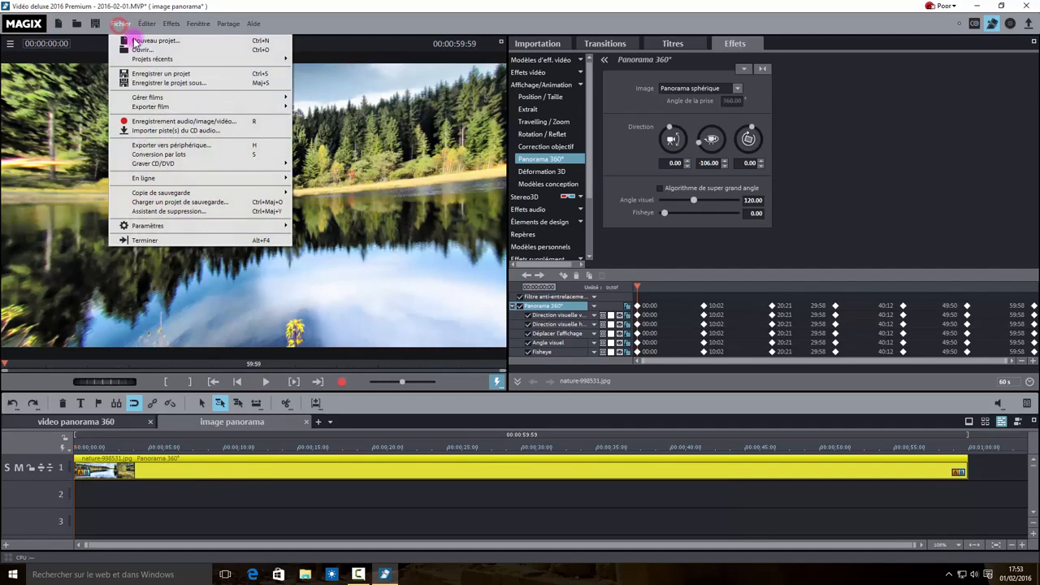
{"action": "mouse_move", "coordinate": [191, 107]}
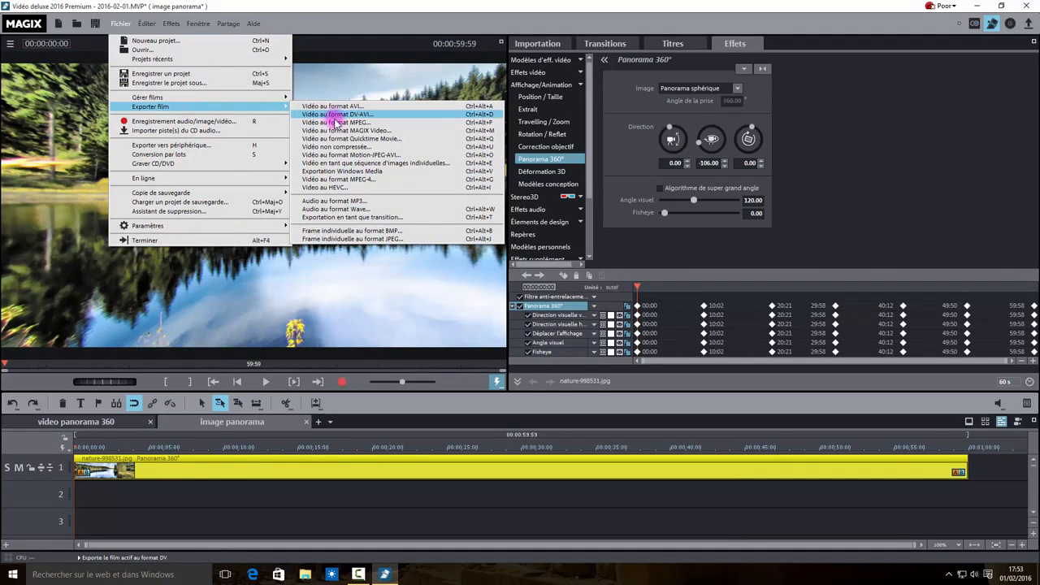
{"action": "left_click", "coordinate": [348, 179]}
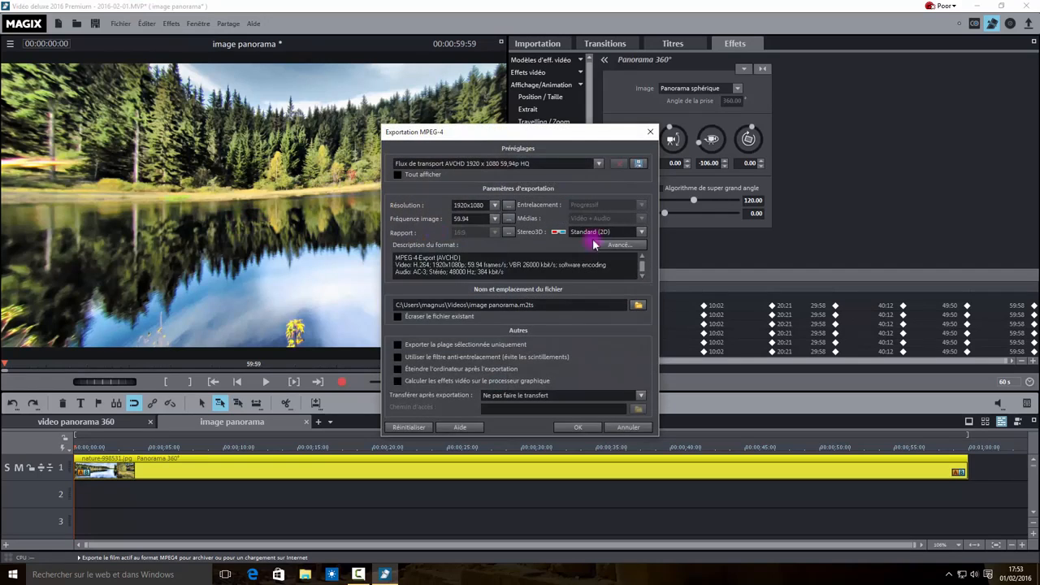
{"action": "left_click", "coordinate": [597, 164]}
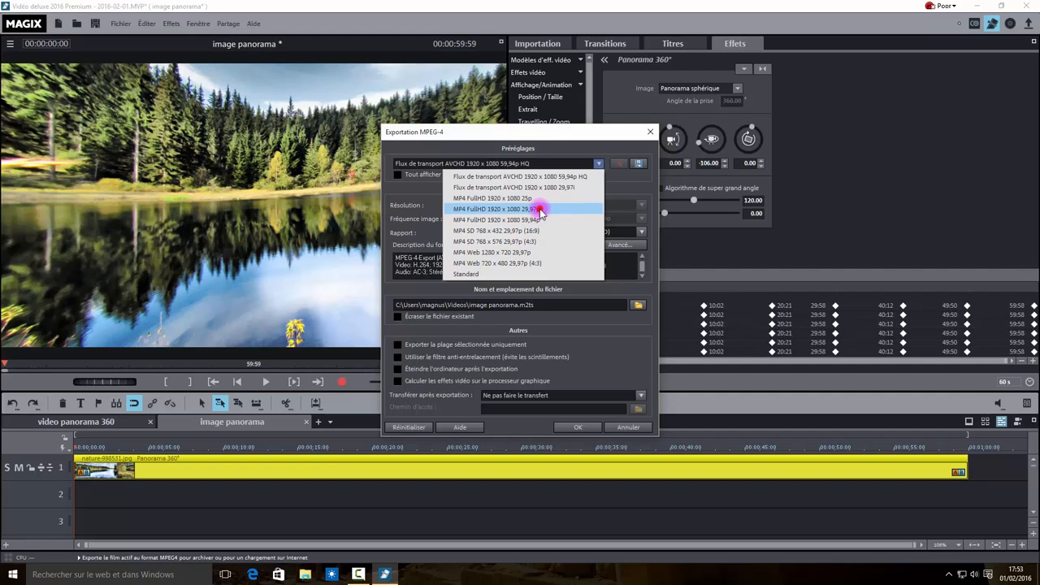
{"action": "left_click", "coordinate": [540, 209]}
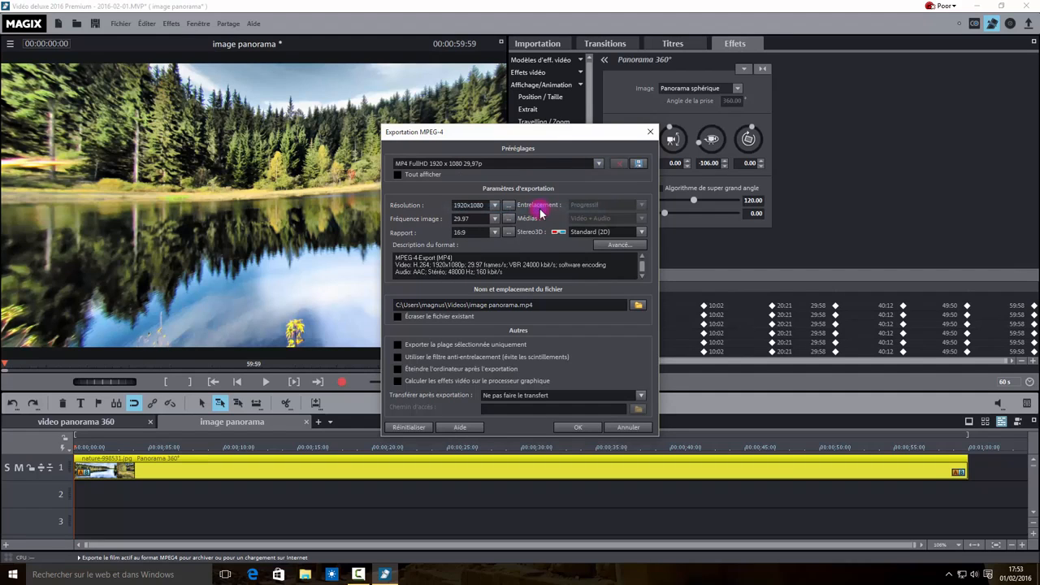
{"action": "left_click", "coordinate": [577, 427]}
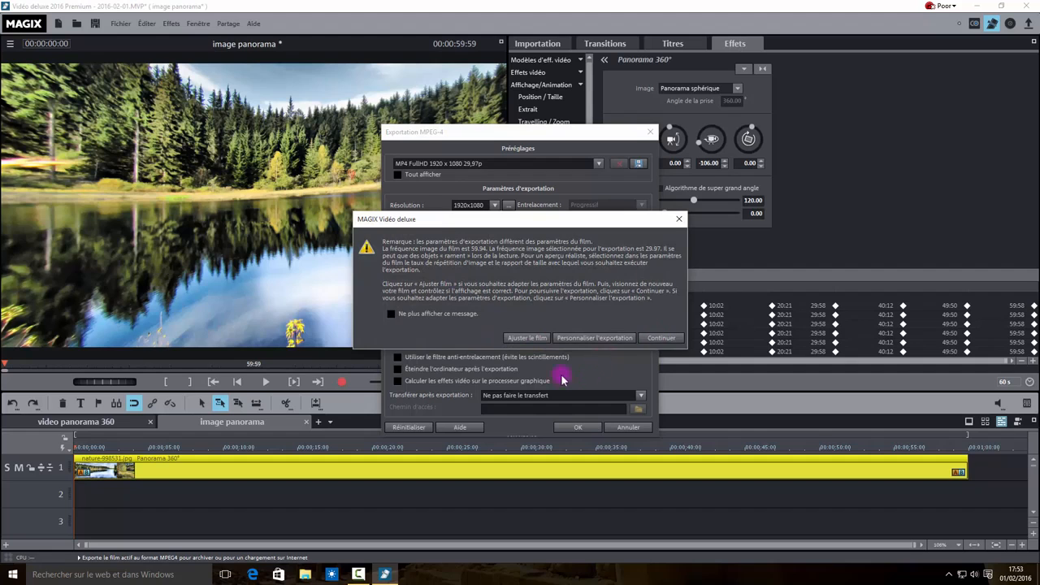
{"action": "left_click", "coordinate": [679, 219]}
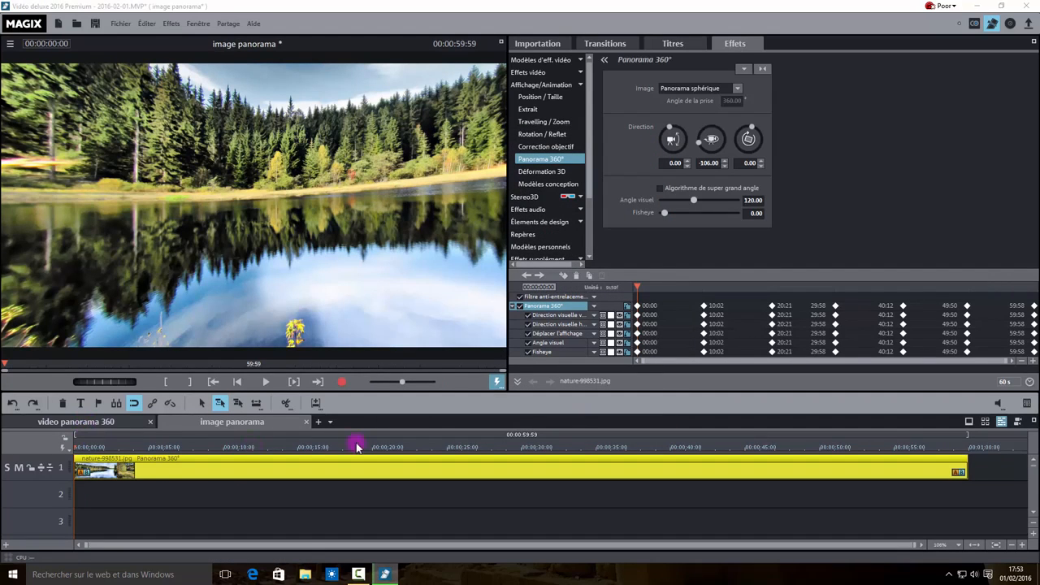
- Cancel the running export of image panorama.mp4
{"action": "left_click", "coordinate": [556, 364]}
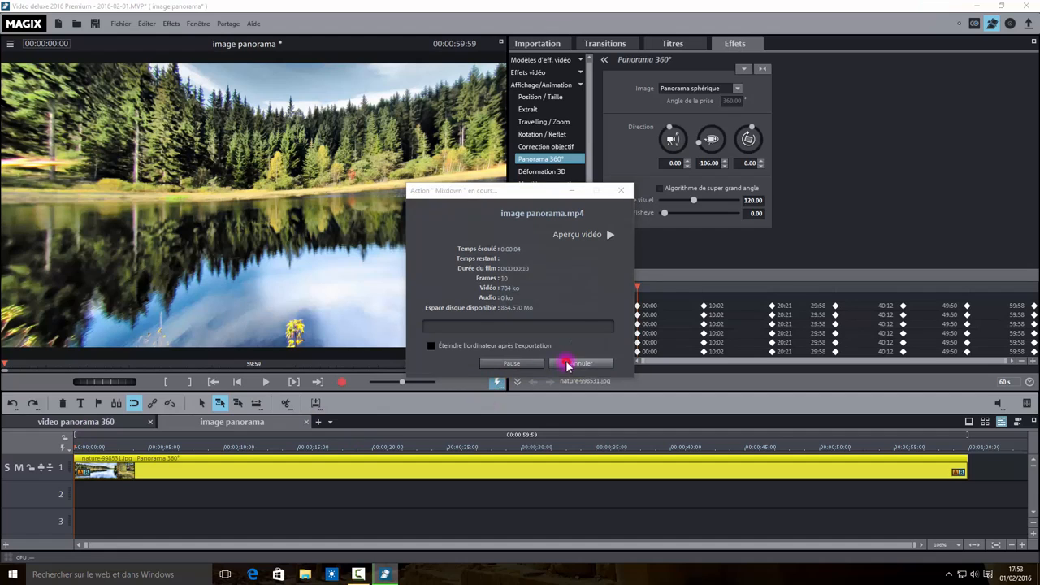
{"action": "left_click", "coordinate": [517, 309]}
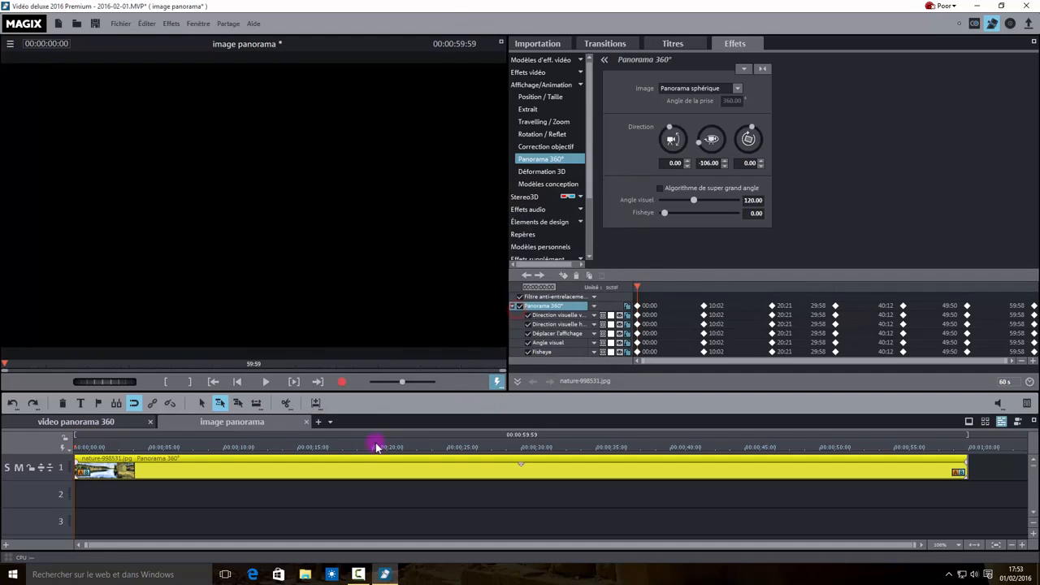
- Switch to the video panorama 360 film and play the opening seconds of its panorama.mp4 clip
{"action": "left_click", "coordinate": [132, 424]}
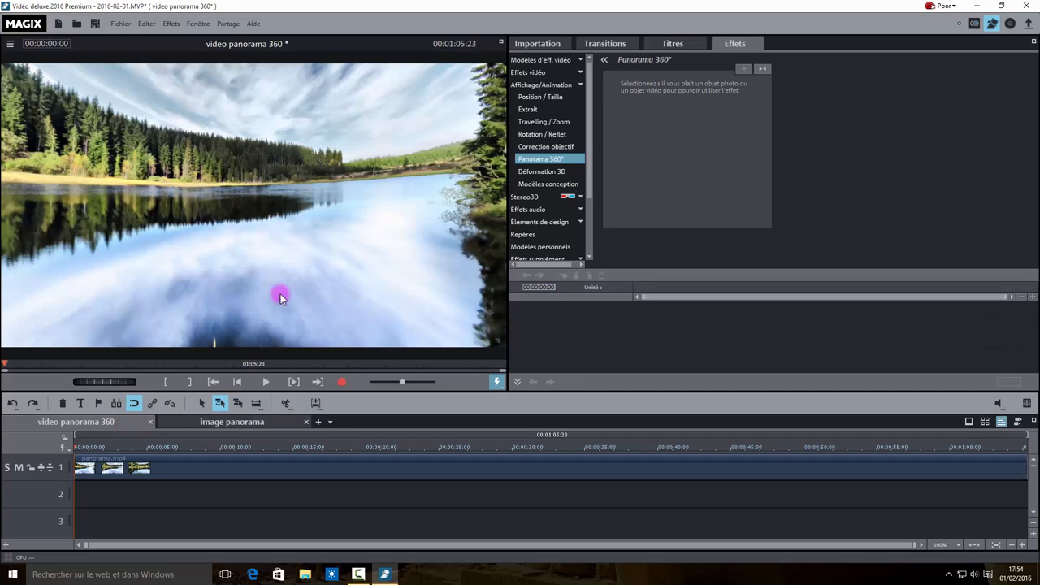
{"action": "left_click", "coordinate": [267, 381]}
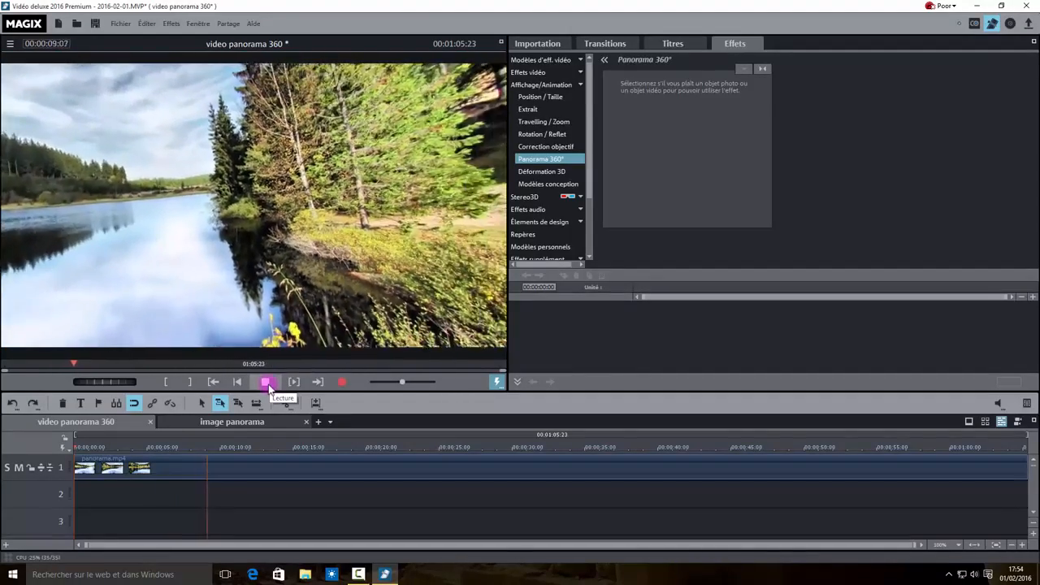
{"action": "left_click", "coordinate": [267, 383]}
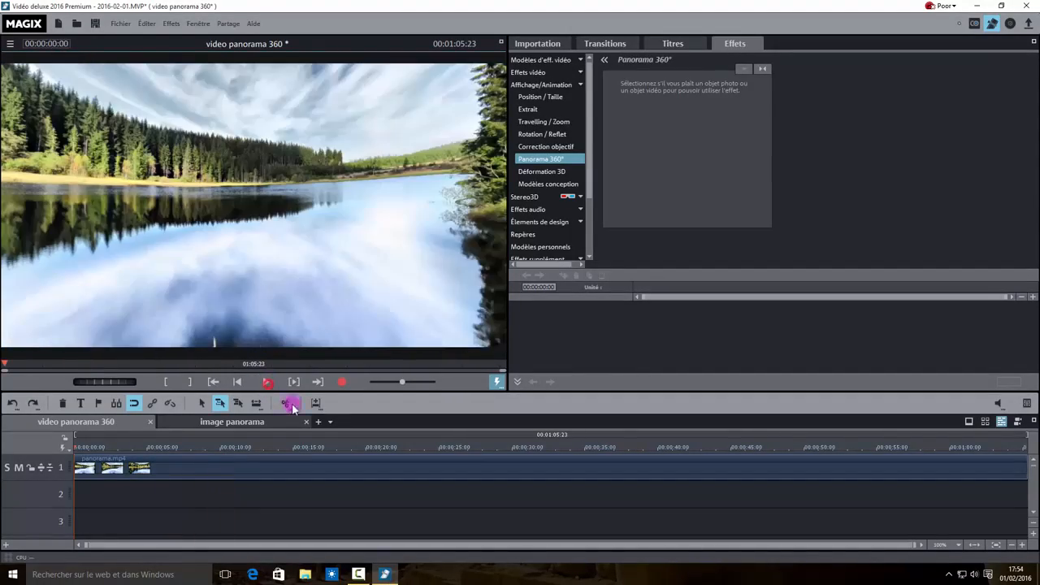
- Speed up the panorama.mp4 clip to a Vitesse factor of 1.56 and play it back
{"action": "left_click", "coordinate": [309, 463]}
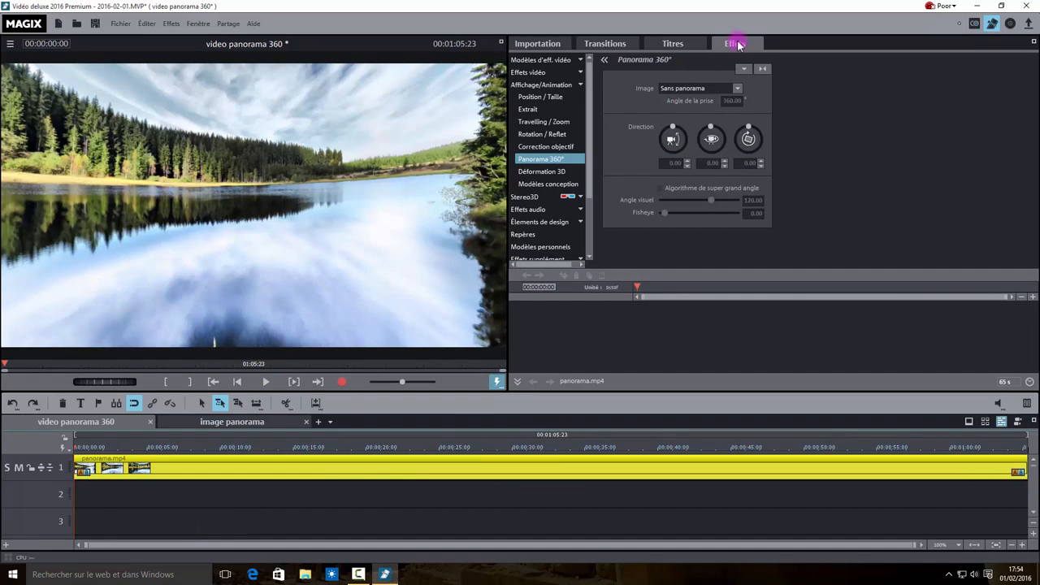
{"action": "left_click", "coordinate": [528, 72]}
{"action": "left_click", "coordinate": [533, 171]}
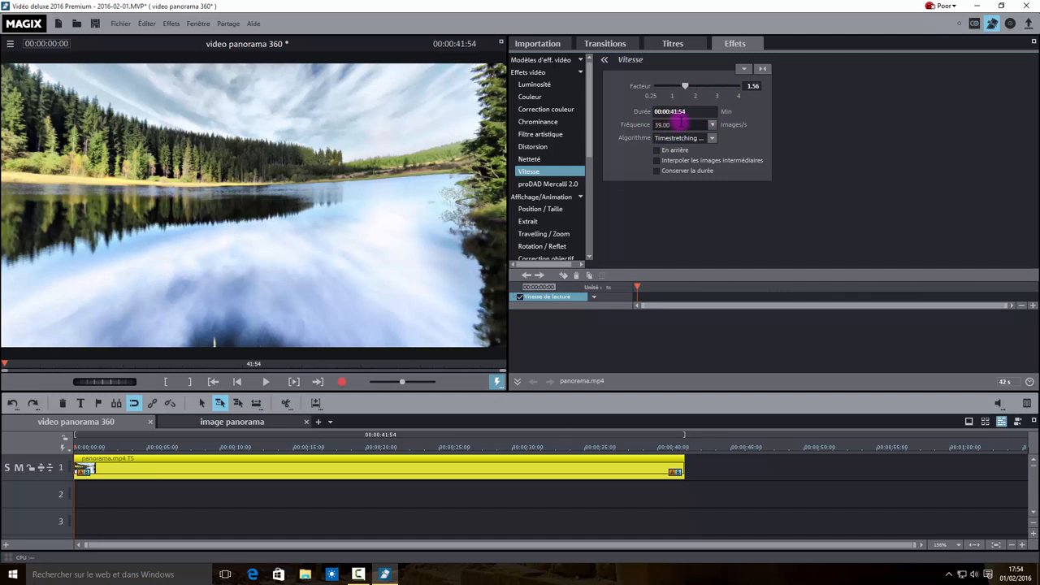
{"action": "left_click", "coordinate": [264, 382]}
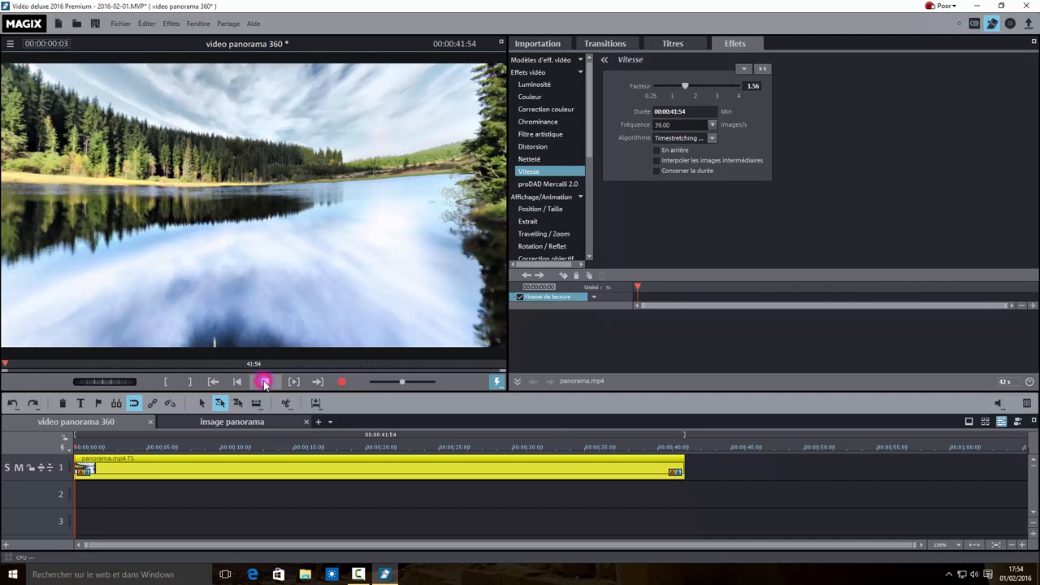